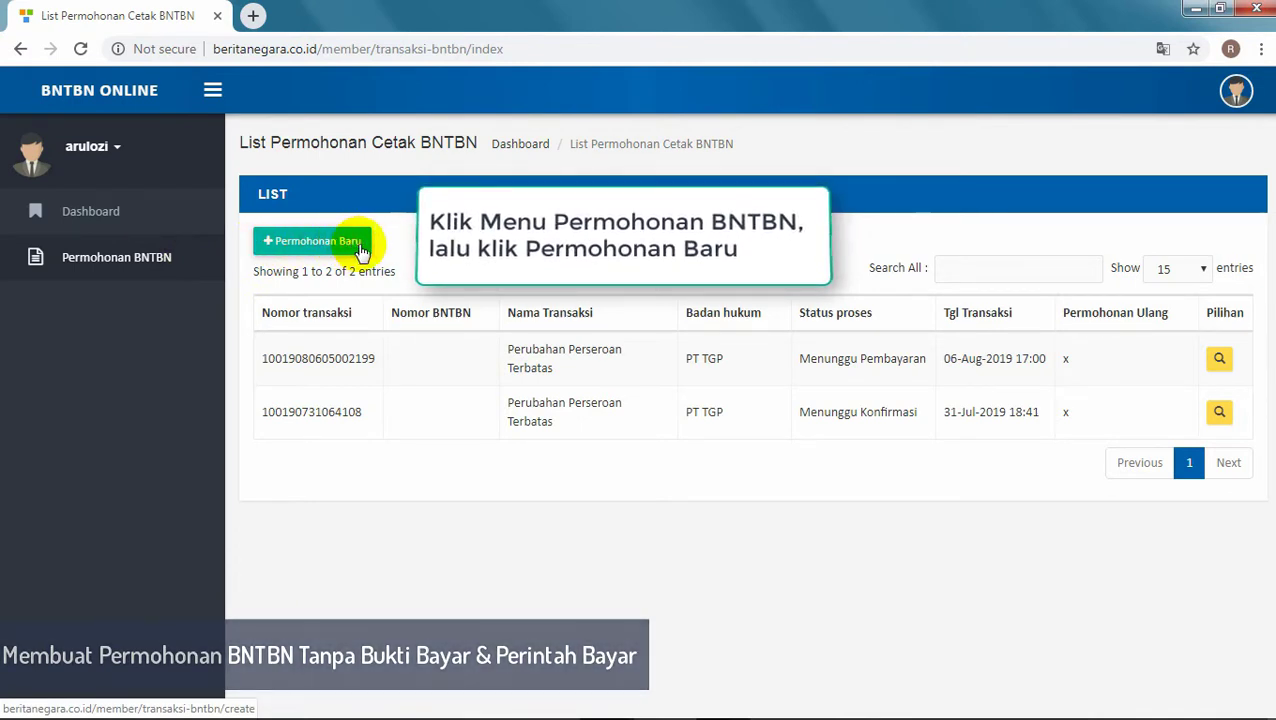
Step: Start a new BNTBN request with Perseroan Terbatas as the Jenis Bakum and Perubahan as the Jenis Transaksi
left_click(316, 241)
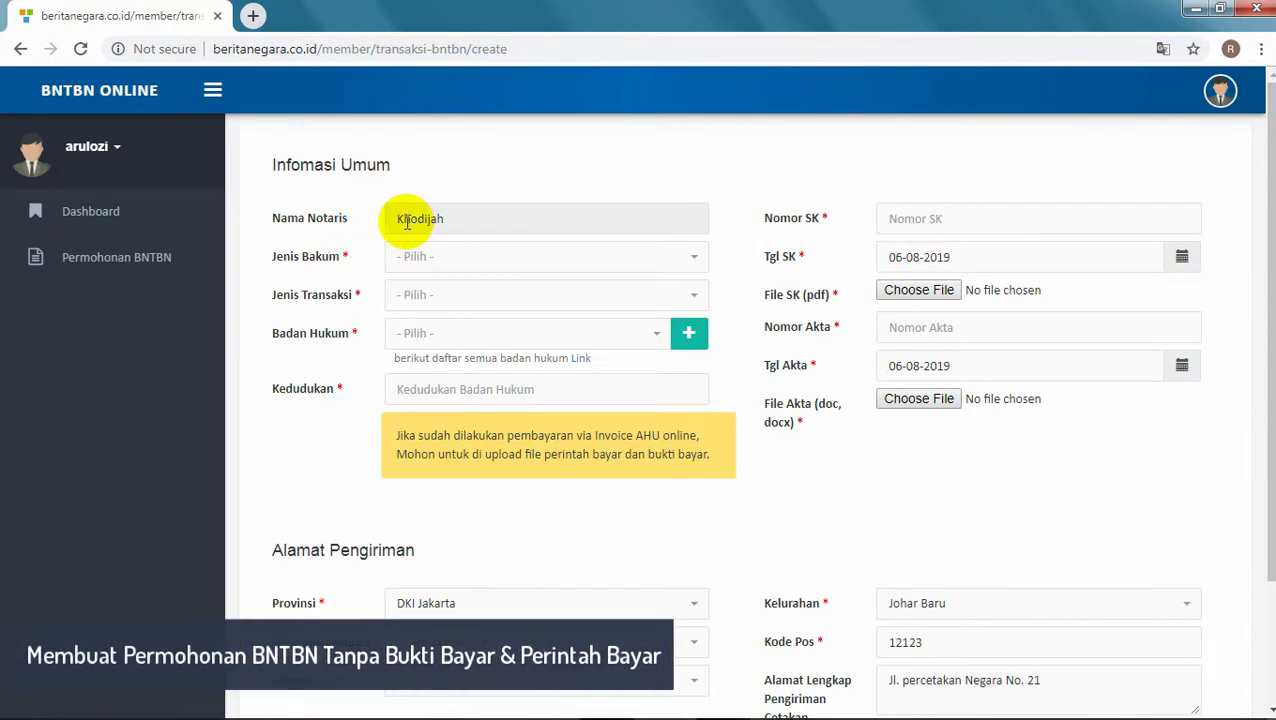
left_click(396, 220)
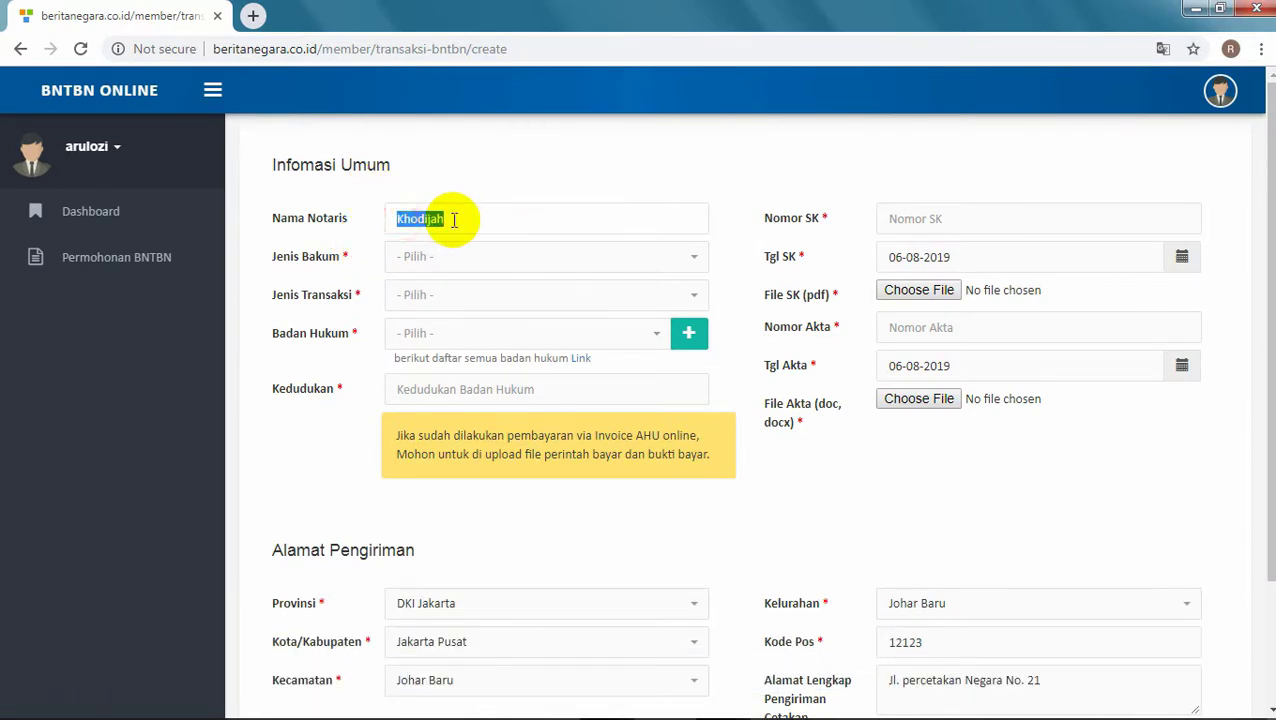
left_click(697, 263)
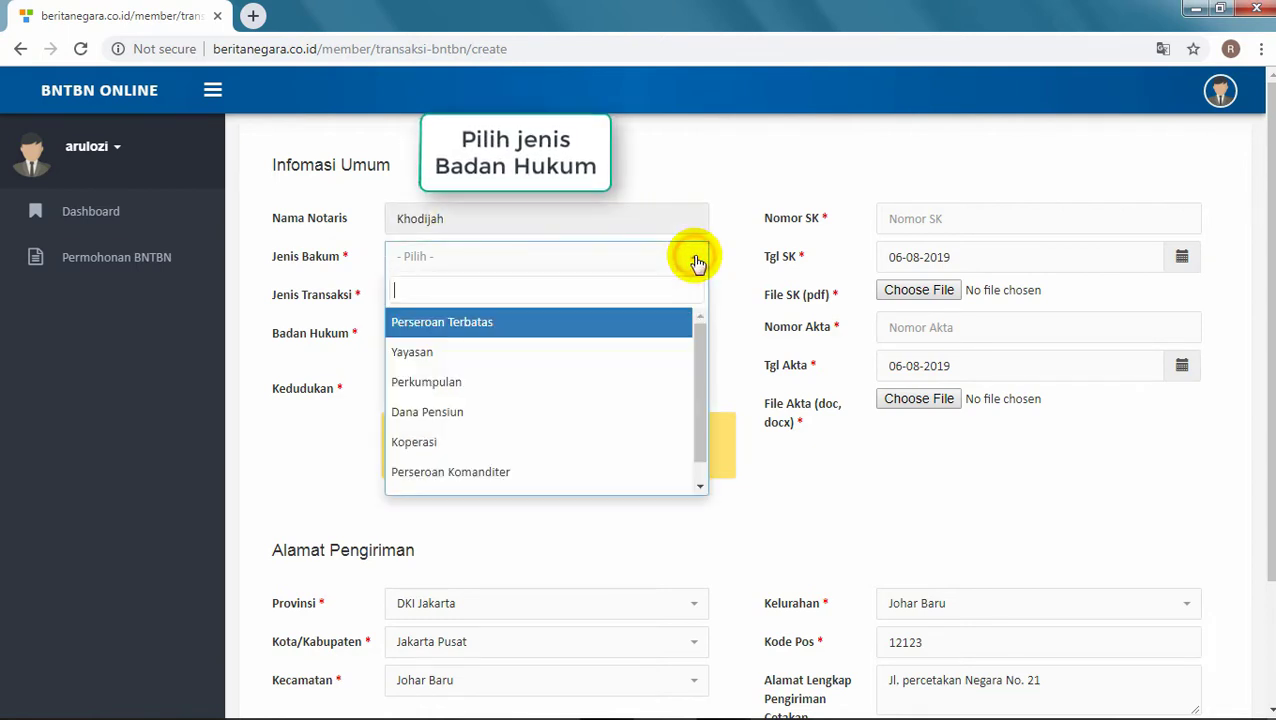
left_click(512, 322)
left_click(518, 307)
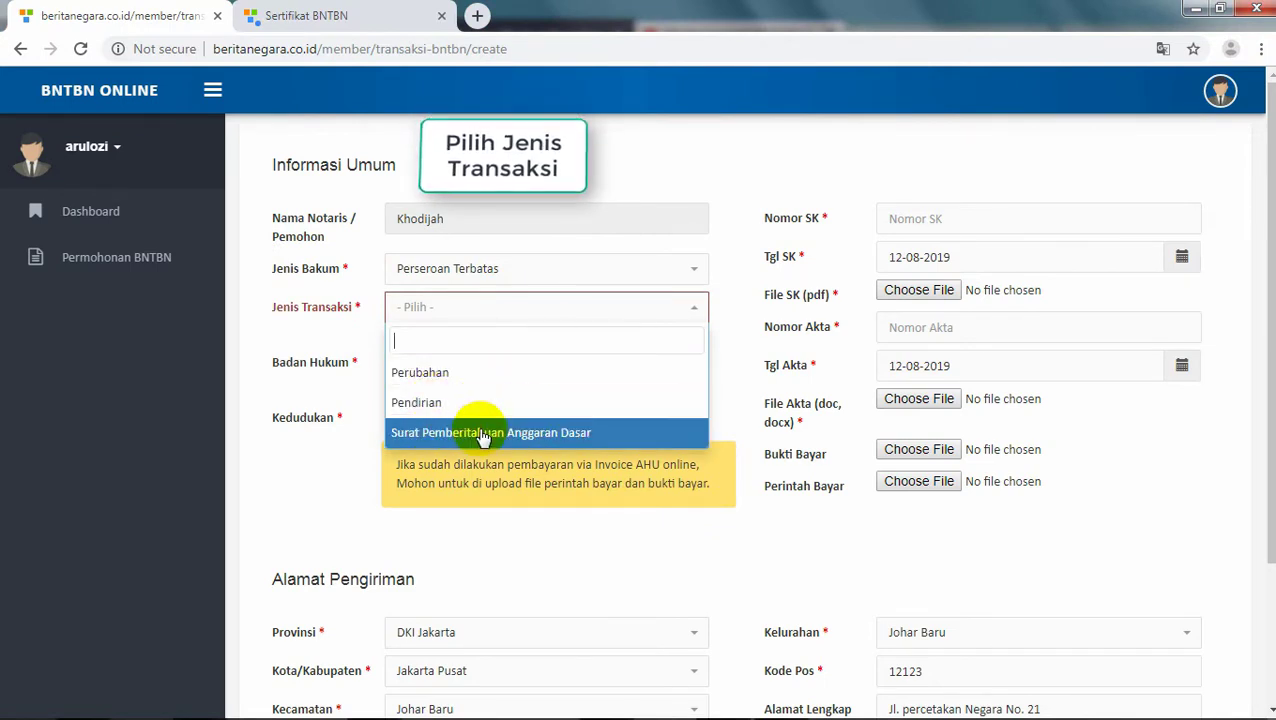
left_click(456, 386)
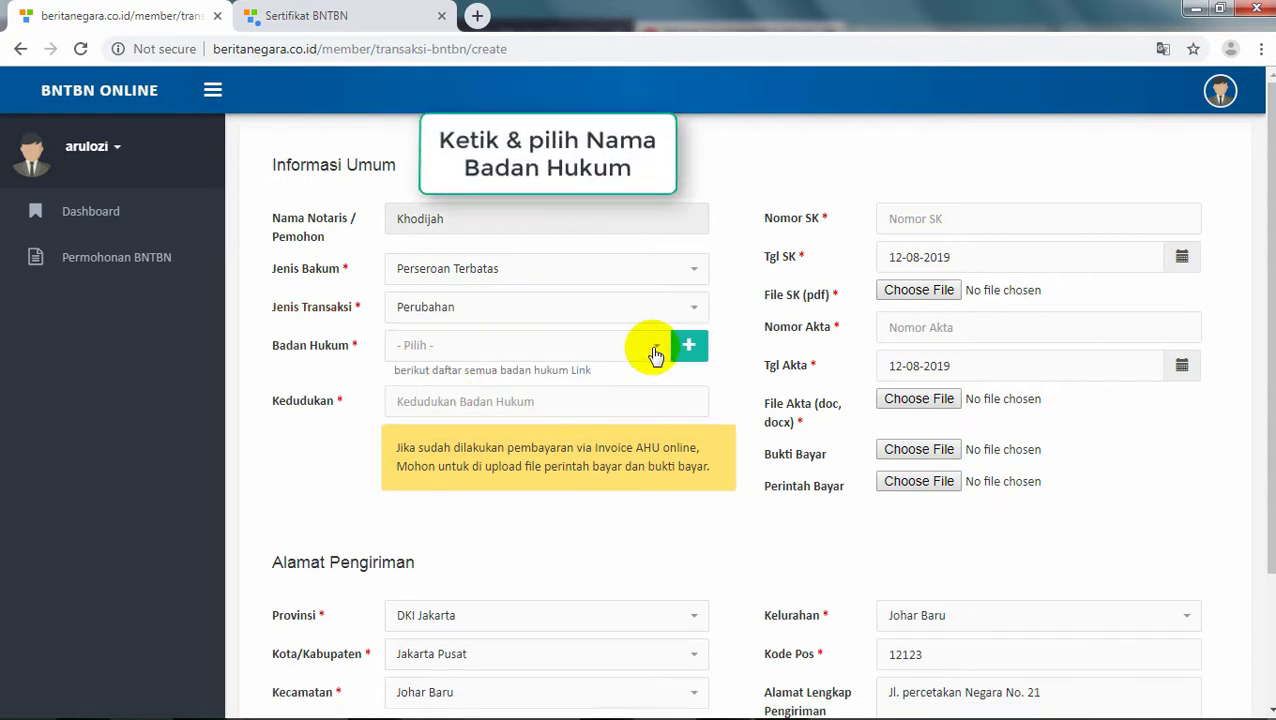
Step: Find PT TGP by searching for "tgp" and set it as the request's Badan Hukum
left_click(655, 355)
type("tgp")
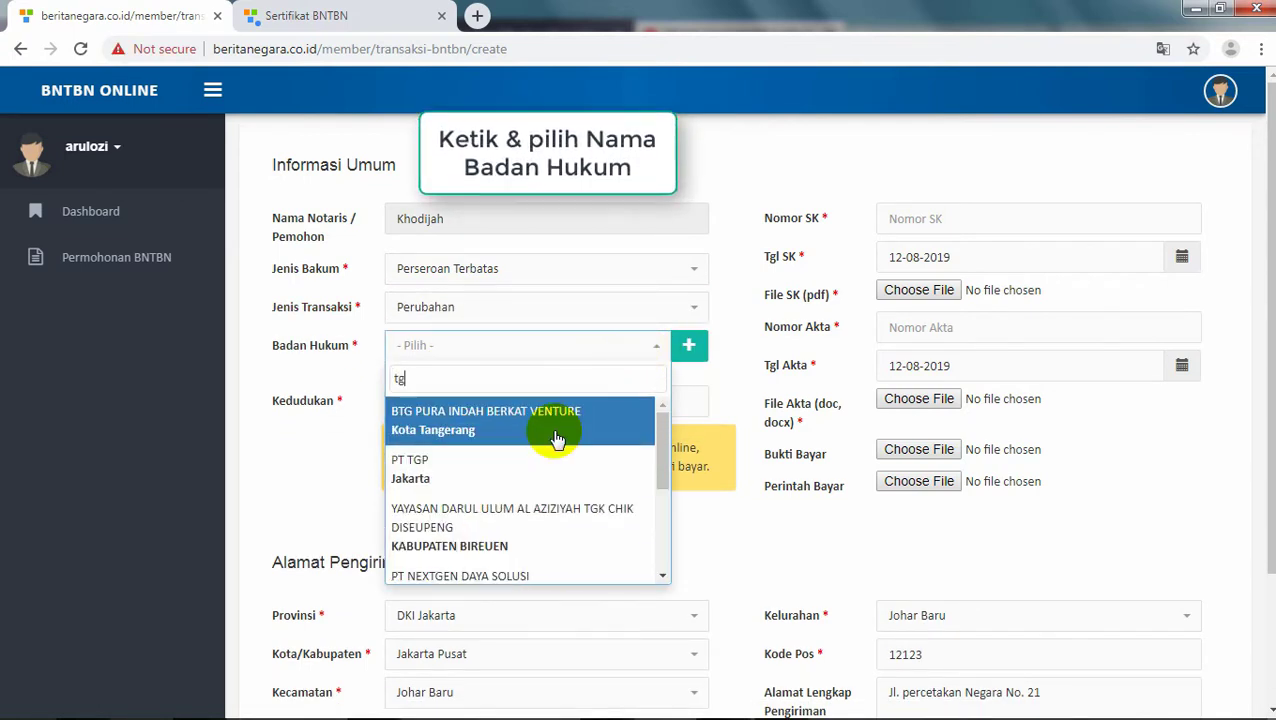
left_click(448, 420)
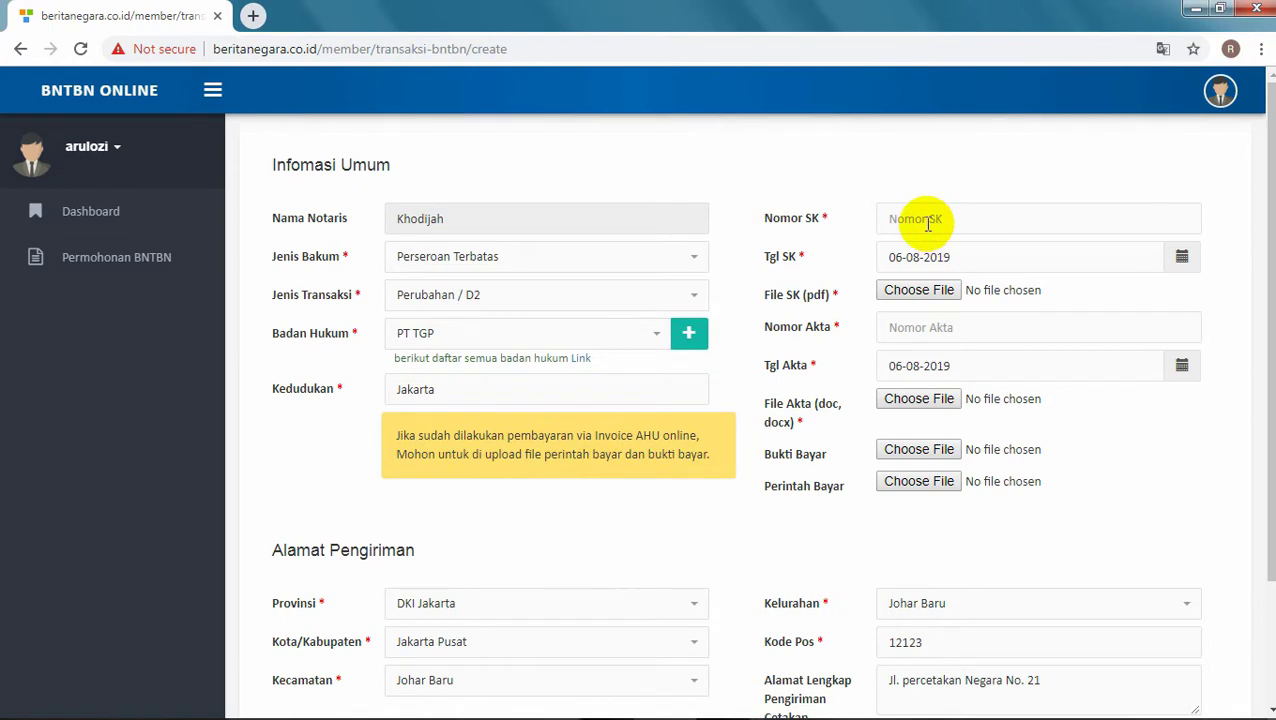
Step: Enter AHU-XXXXX as the Nomor SK and set the Tgl SK to 10-06-2019
left_click(928, 224)
left_click(926, 291)
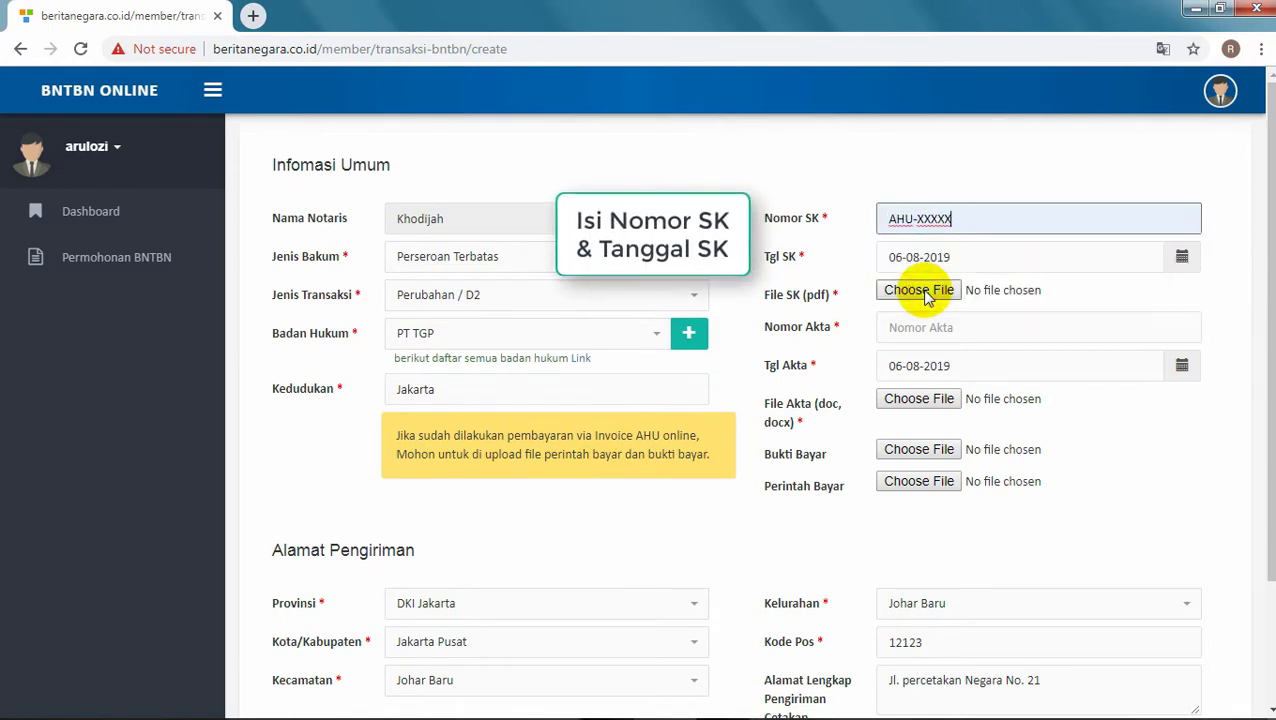
left_click(1182, 257)
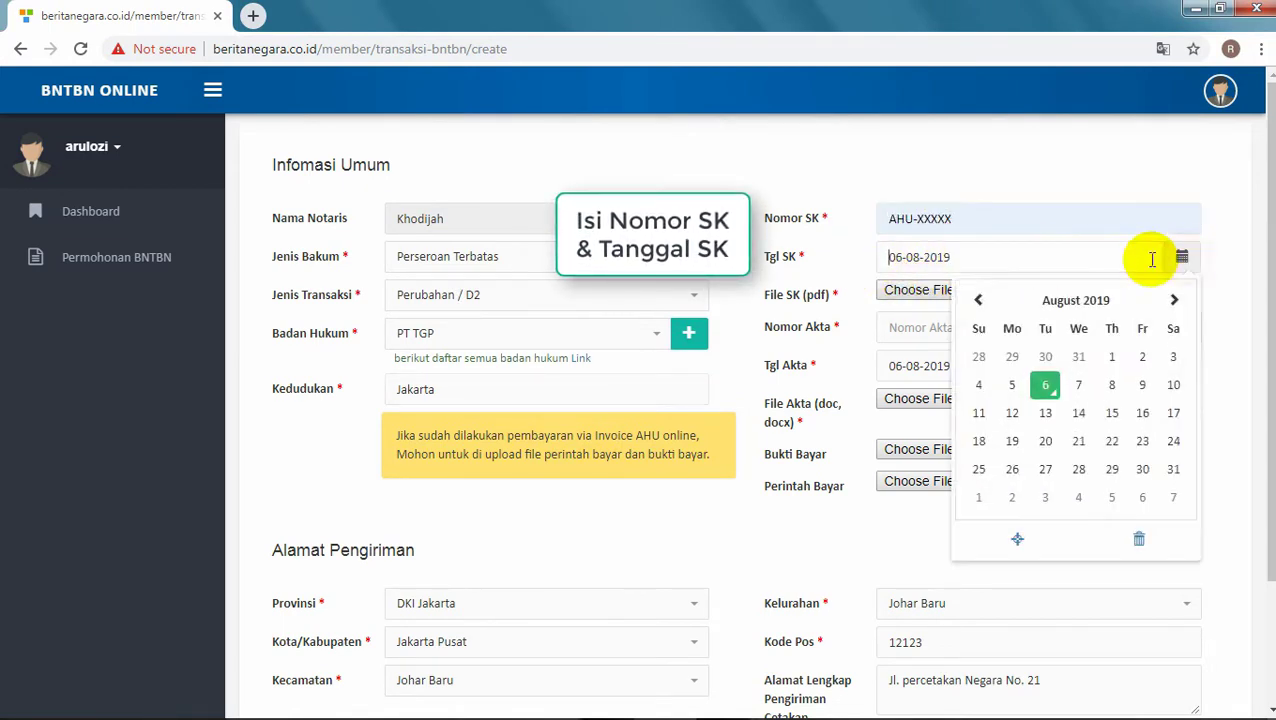
left_click(978, 301)
left_click(978, 301)
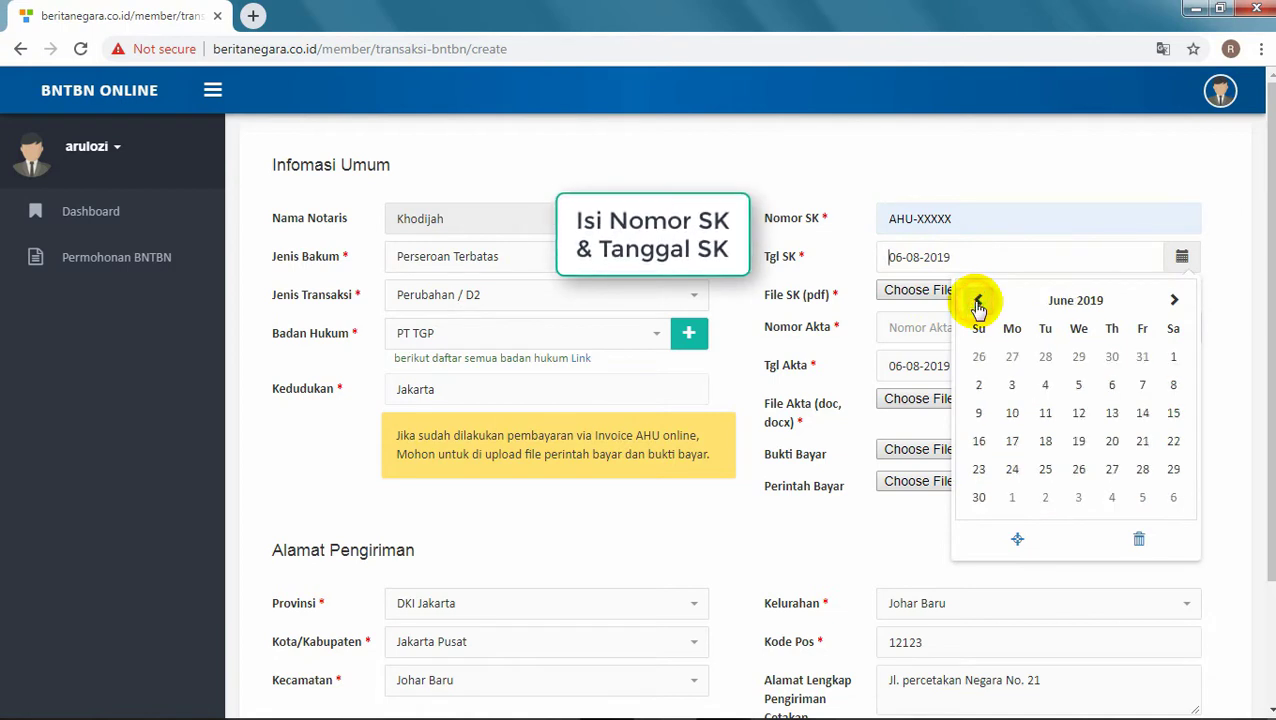
left_click(1012, 414)
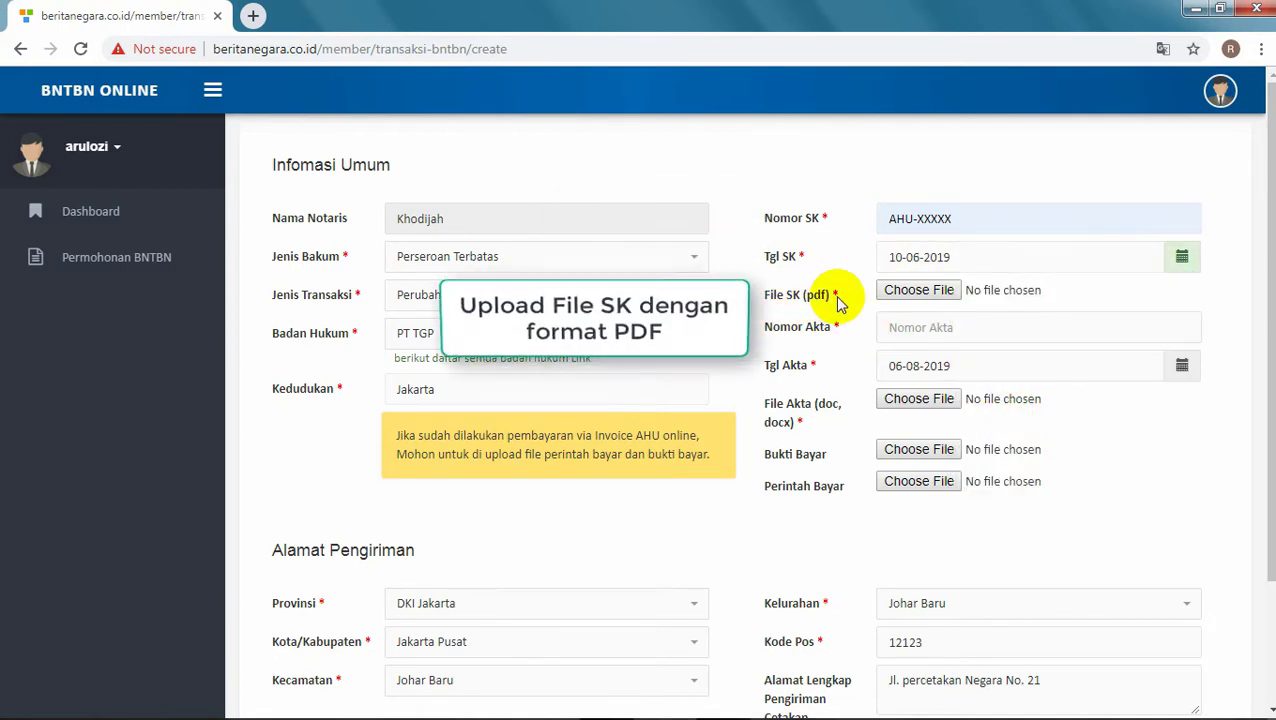
Step: Attach the PDF 1-File SK from the File Upload BNTBN- folder as the File SK
left_click(918, 290)
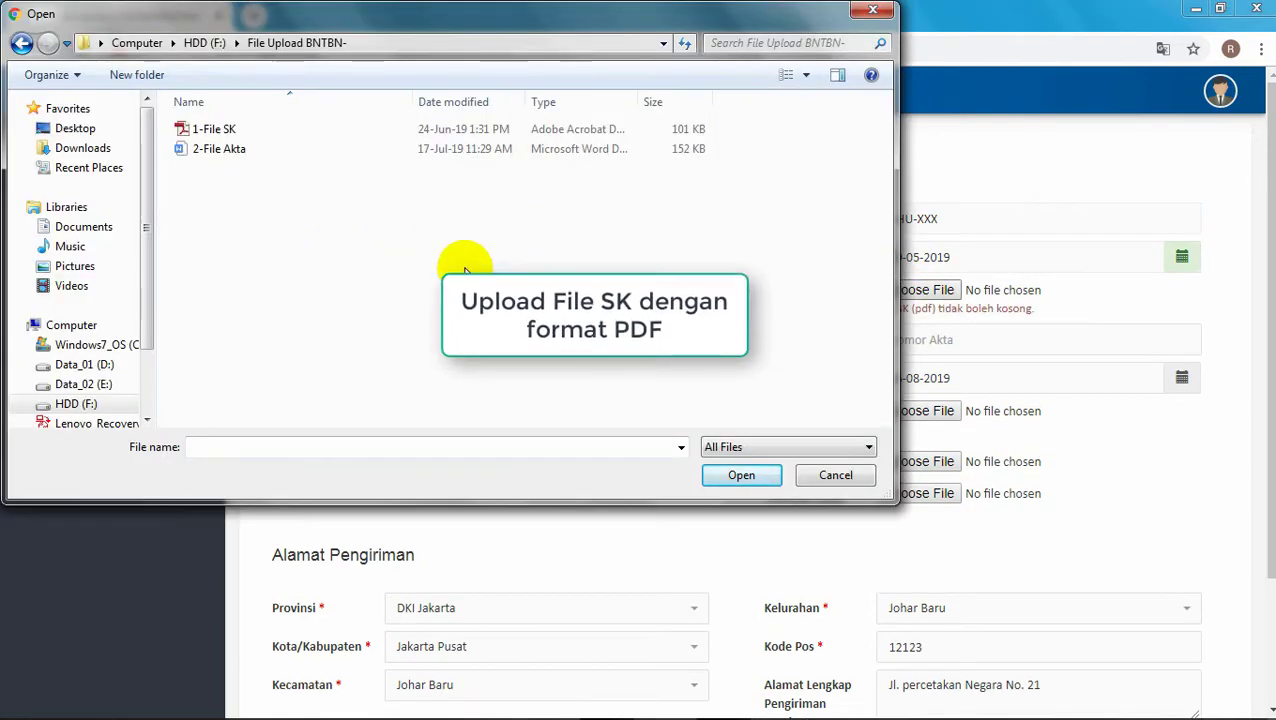
left_click(265, 133)
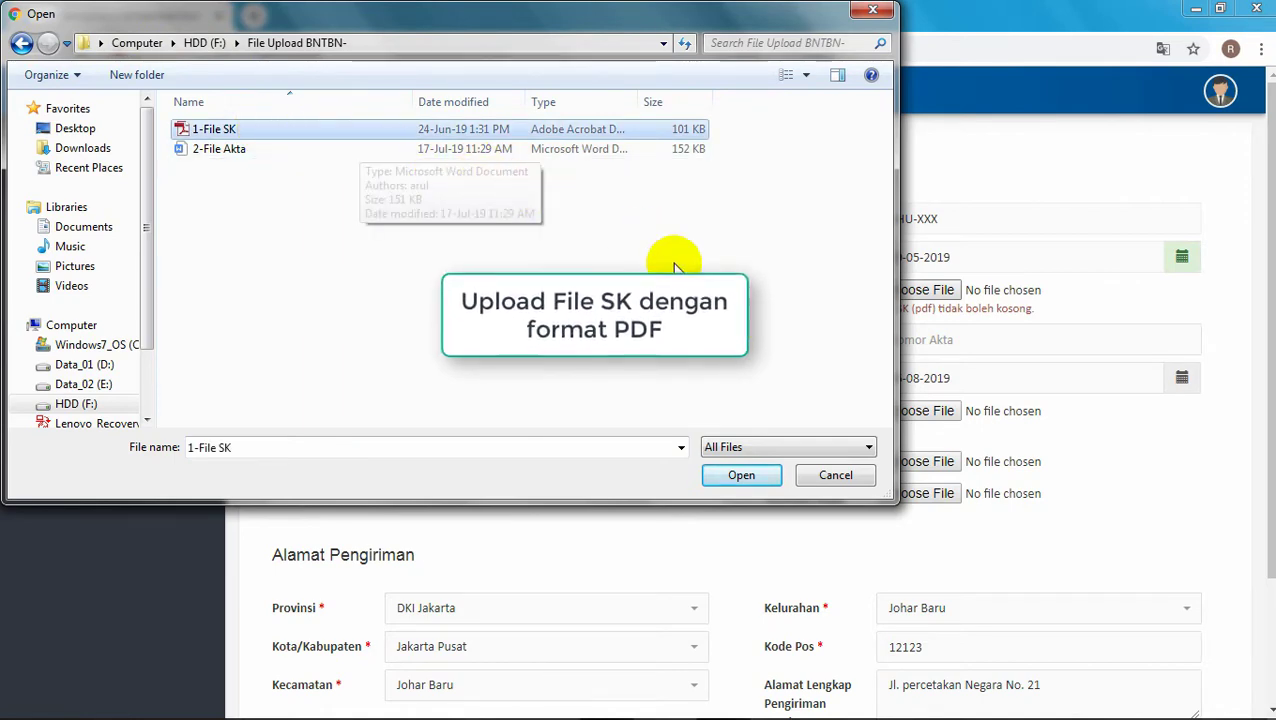
left_click(741, 476)
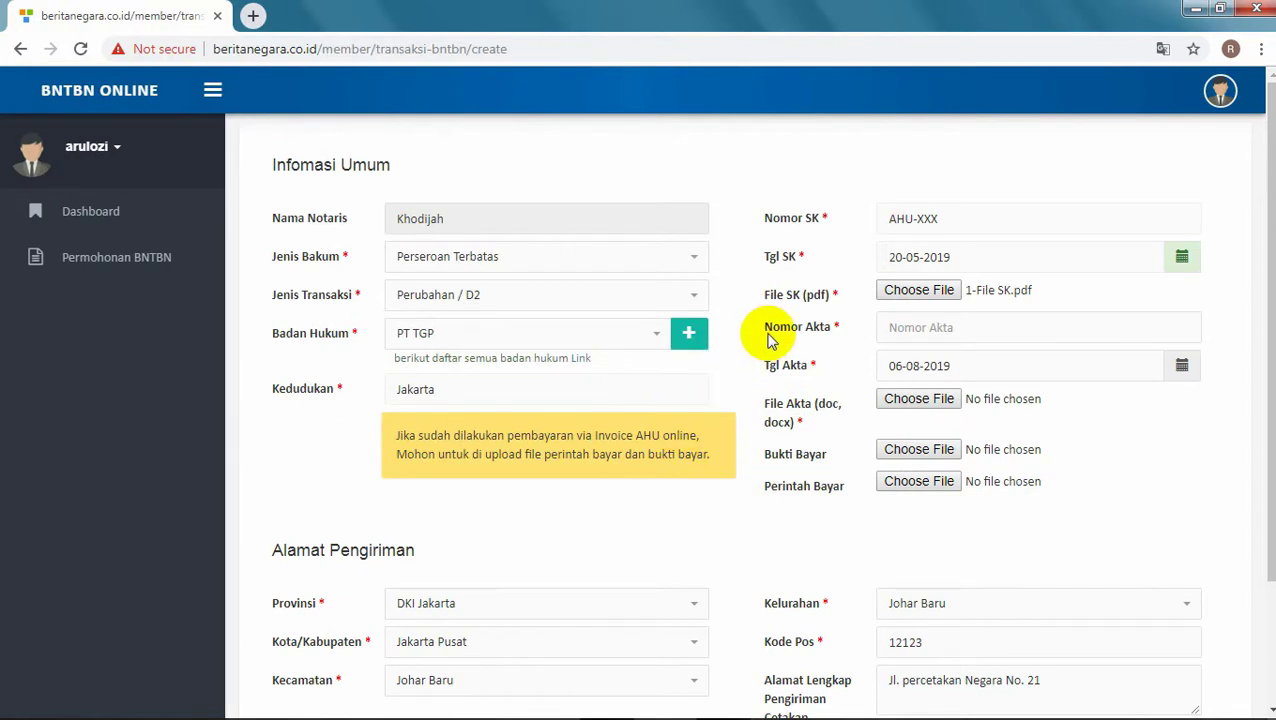
Step: Enter XXX12345 as the Nomor Akta and set the Tgl Akta to 25-06-2019
left_click(936, 331)
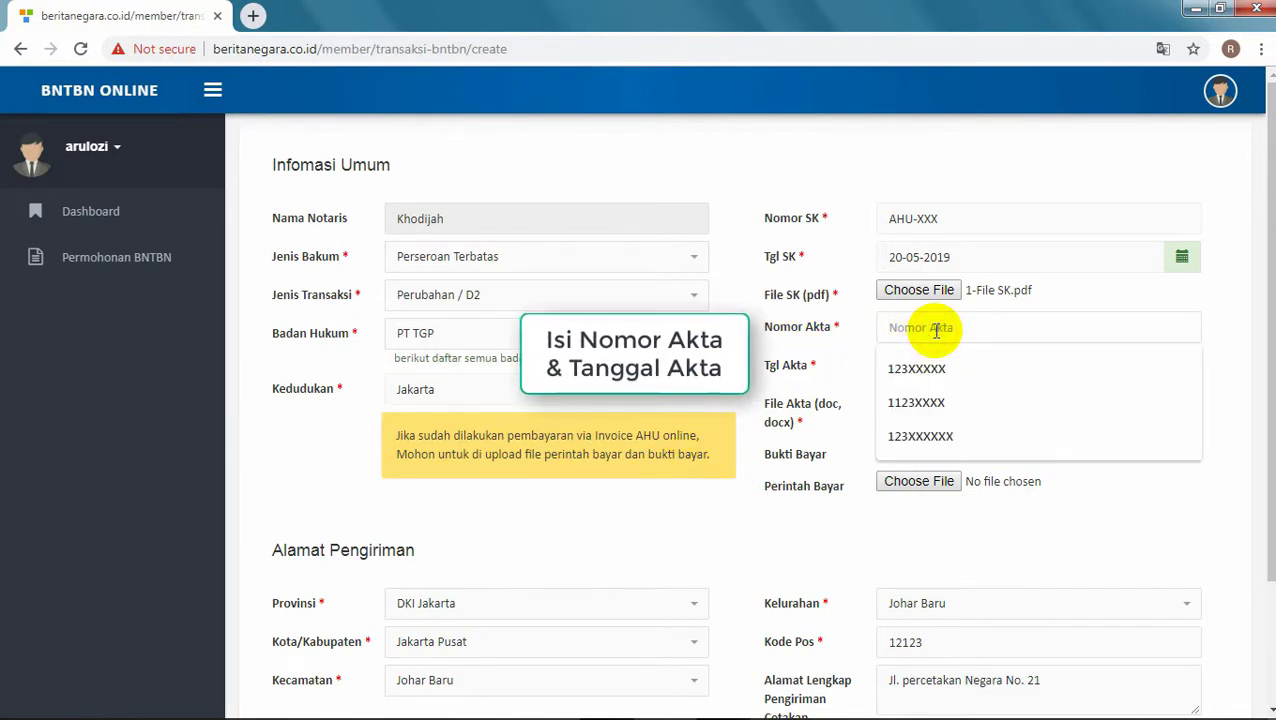
type("XXX12345")
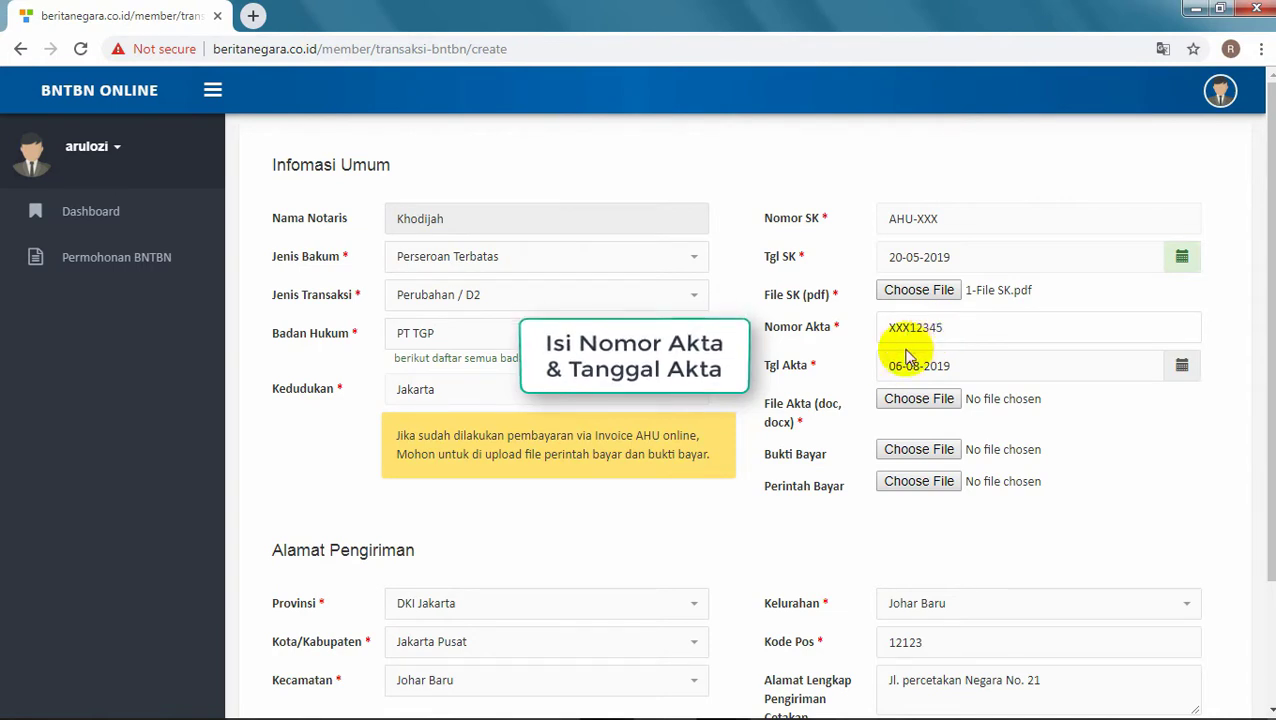
left_click(1182, 370)
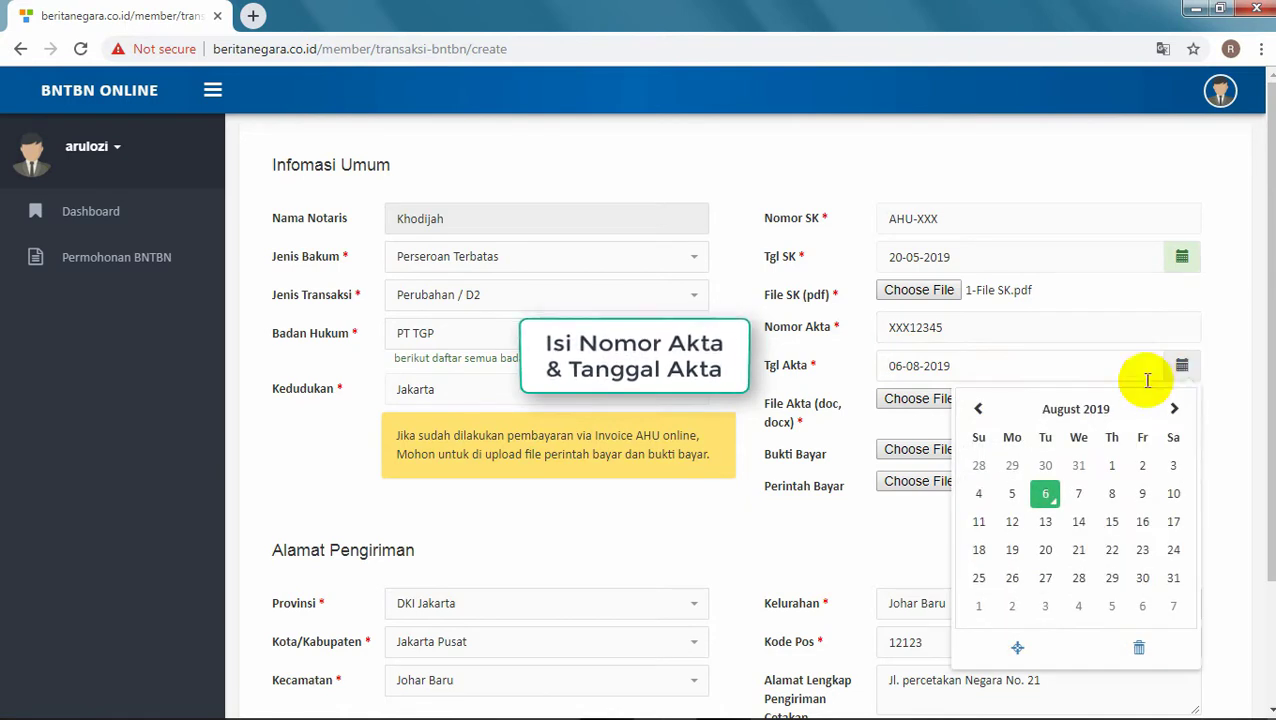
left_click(977, 410)
left_click(977, 410)
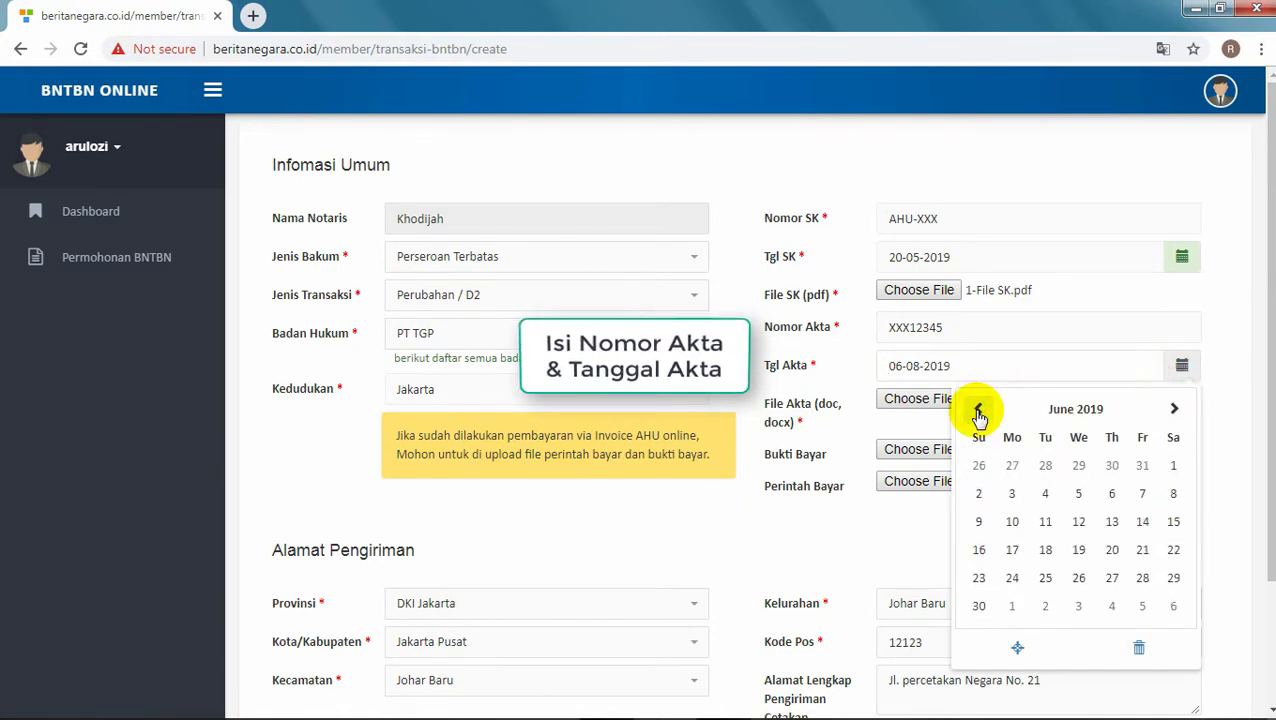
left_click(1045, 578)
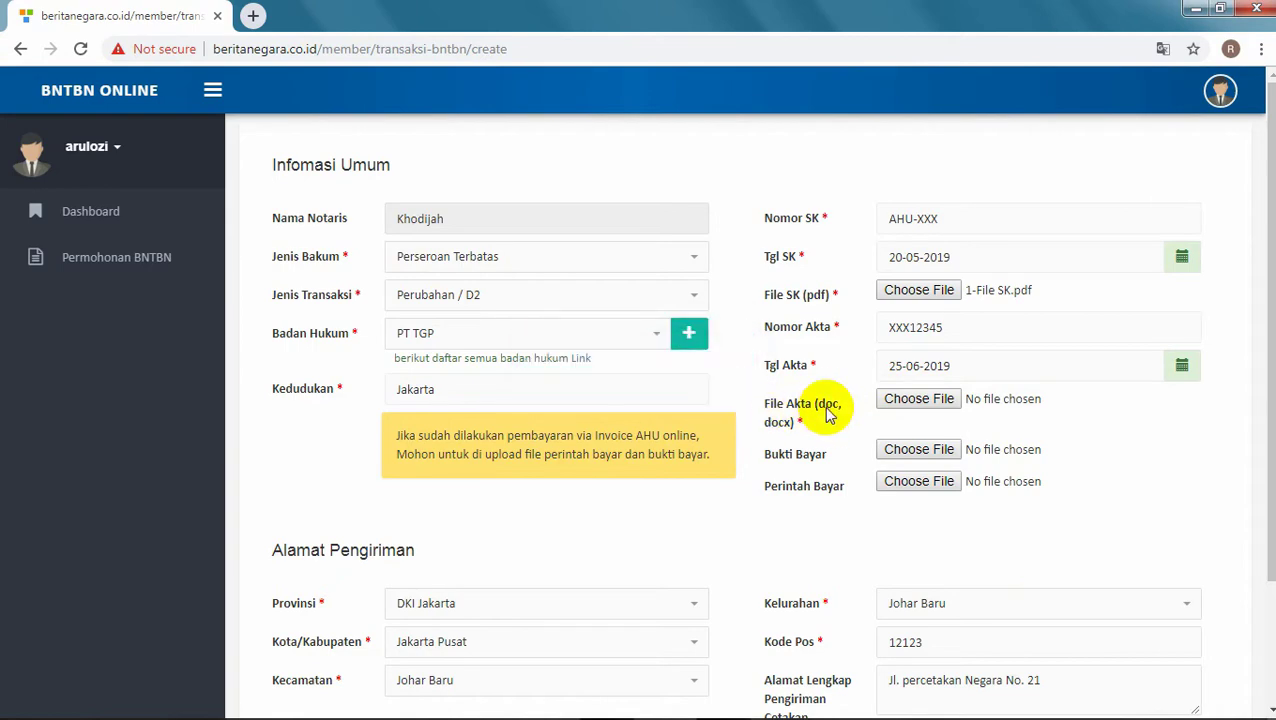
Step: Attach the Word document 2-File Akta as the File Akta
left_click(918, 399)
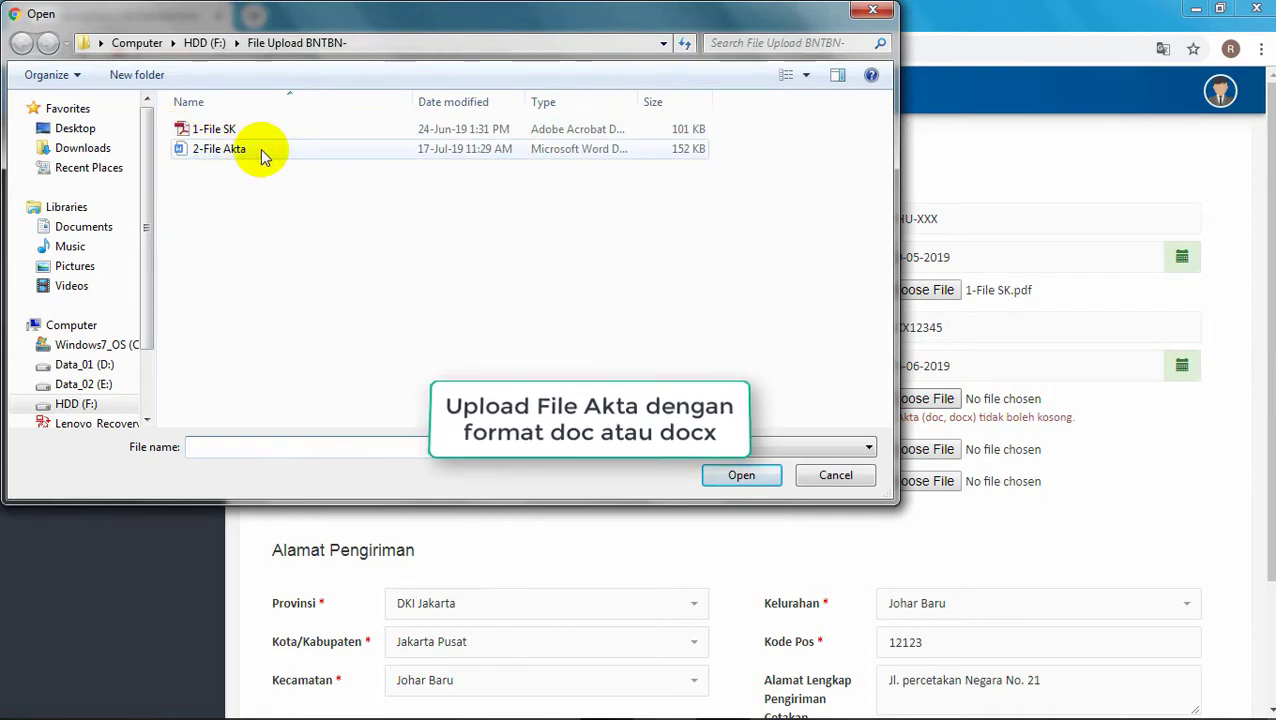
left_click(262, 153)
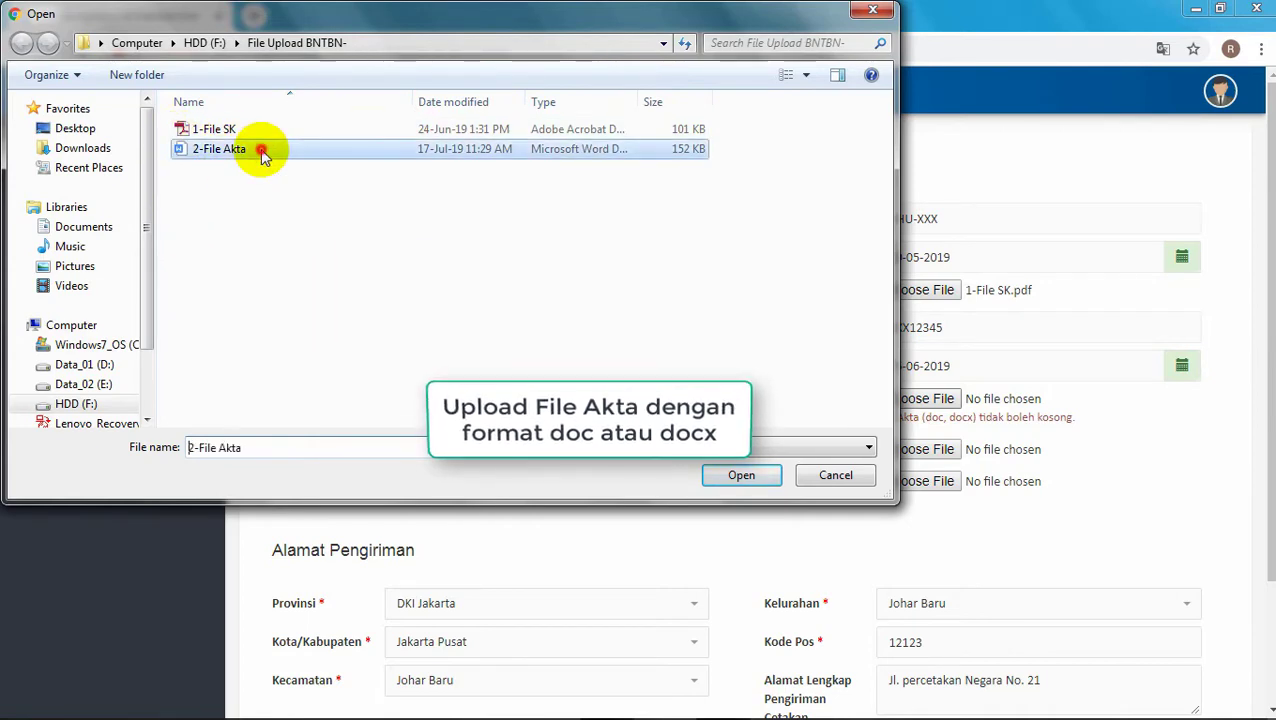
left_click(740, 476)
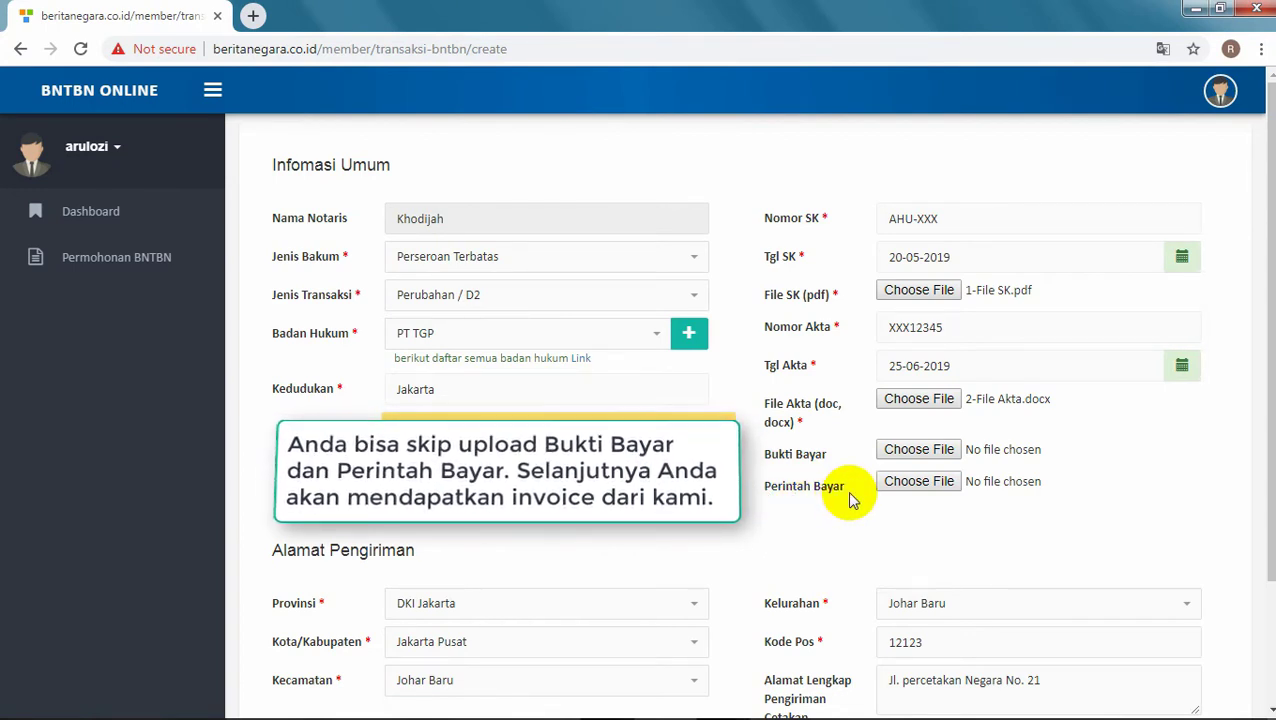
Step: Submit the request form without payment files, agree to the data accuracy declaration, and dismiss the notification
scroll(806, 490, "down", 2)
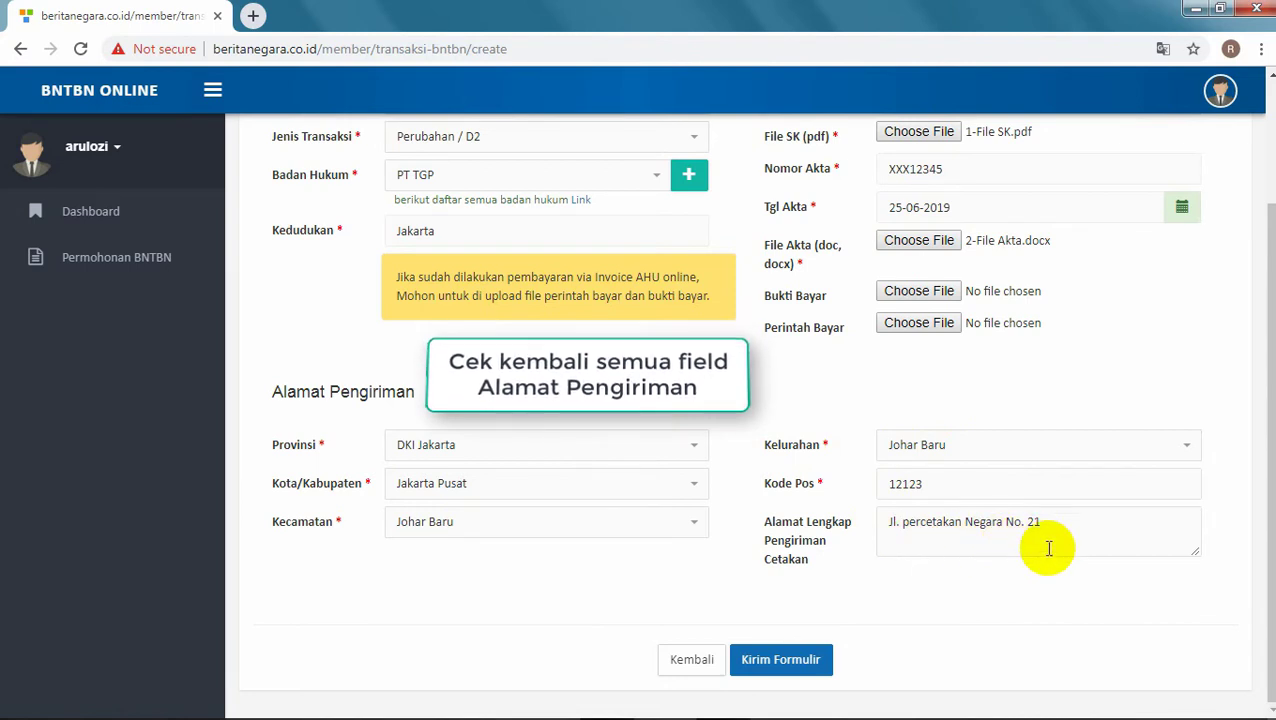
left_click(812, 665)
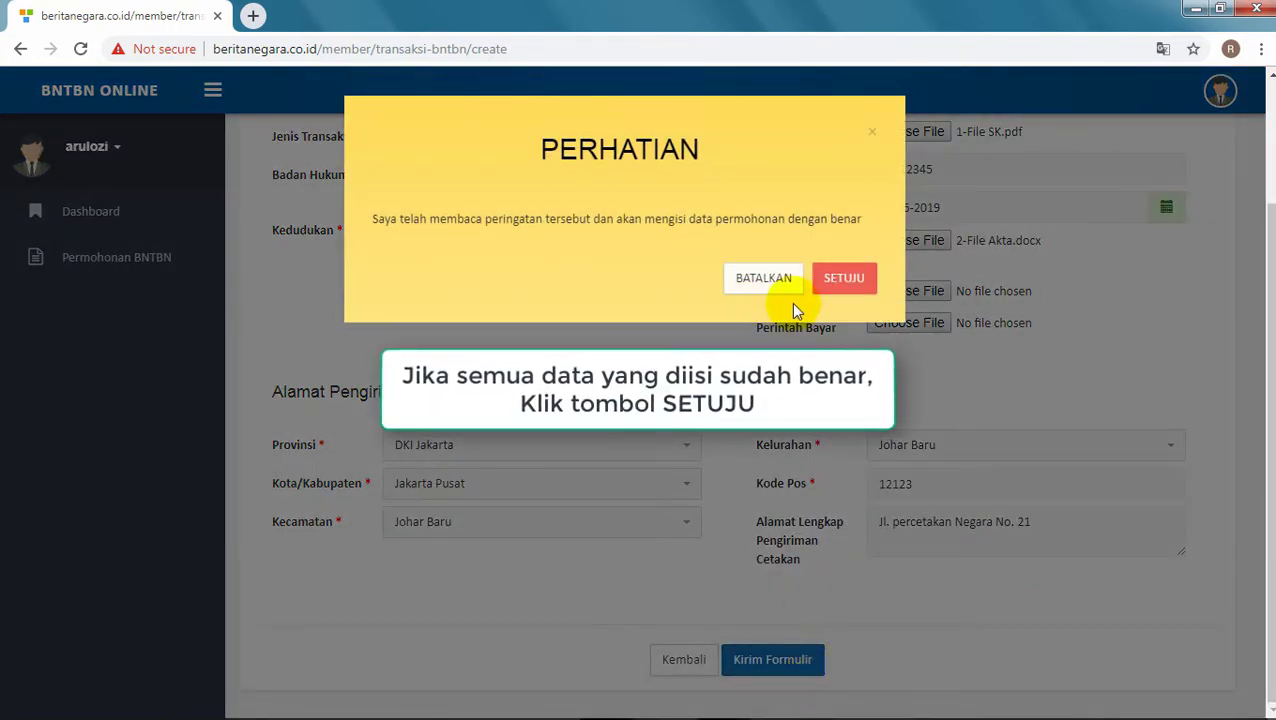
left_click(866, 285)
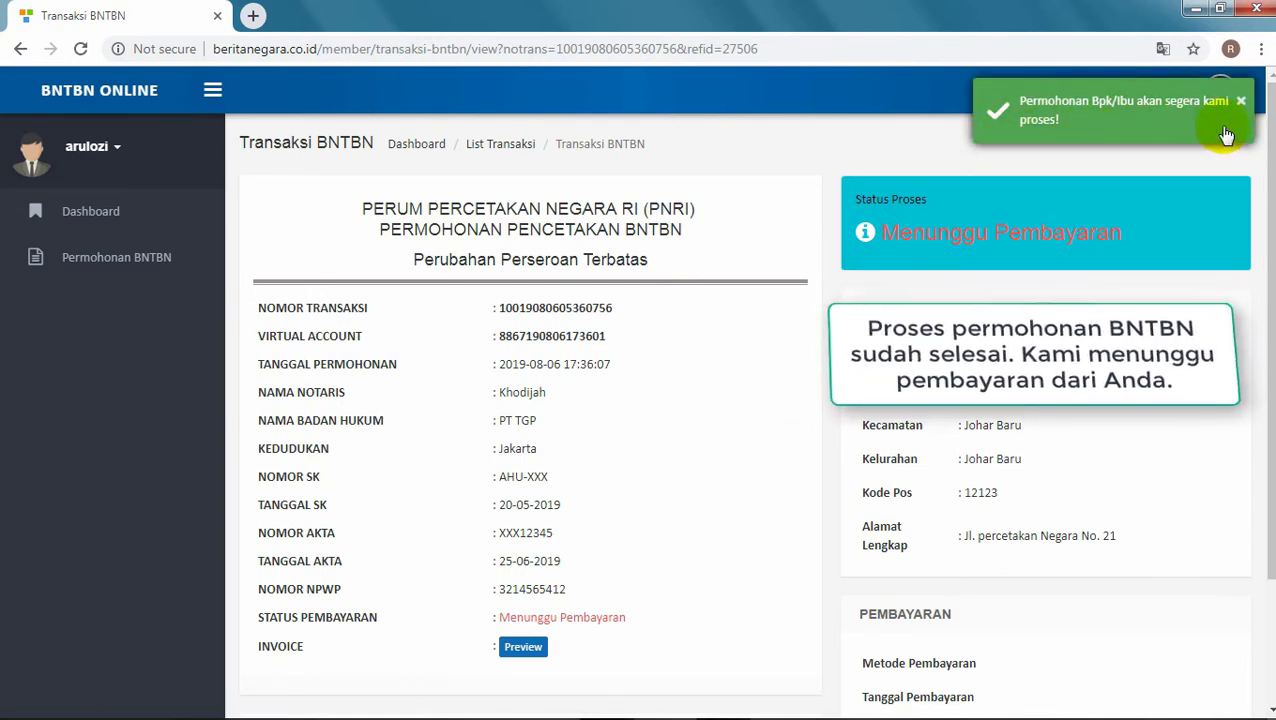
left_click(1241, 108)
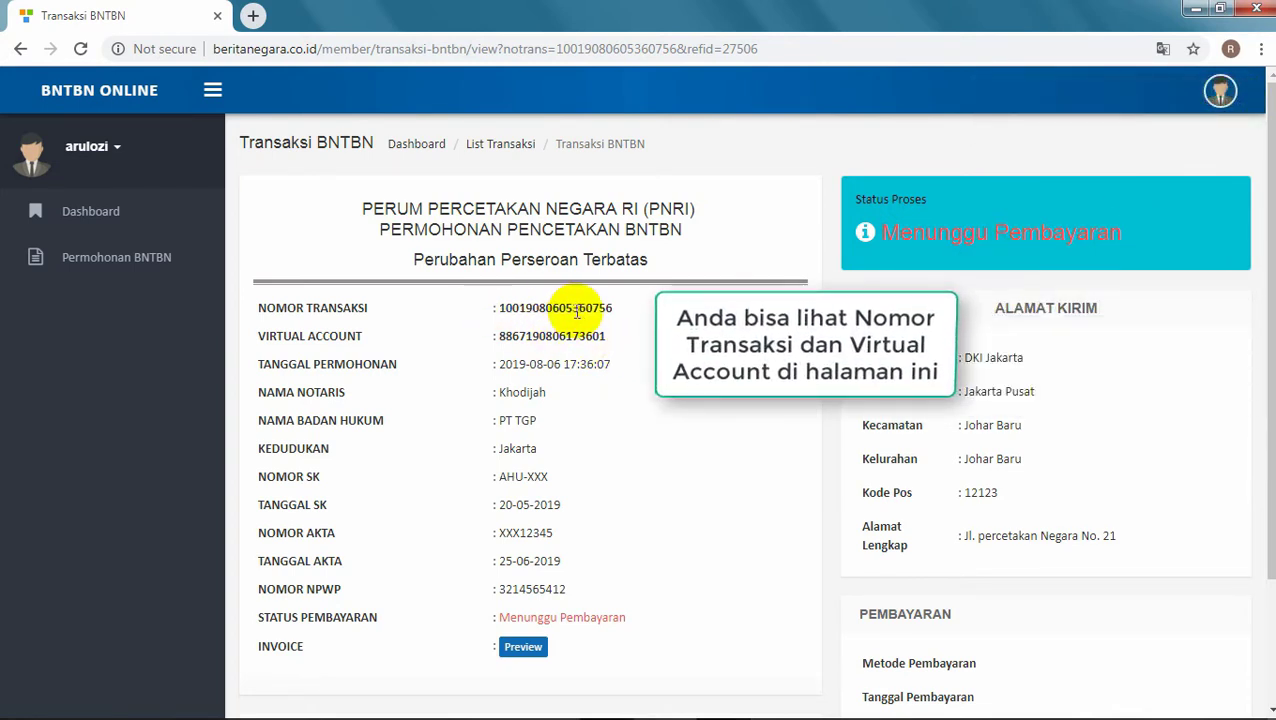
Step: Check the transaction number and virtual account number in the submitted request's details
left_click_drag(499, 308, 612, 308)
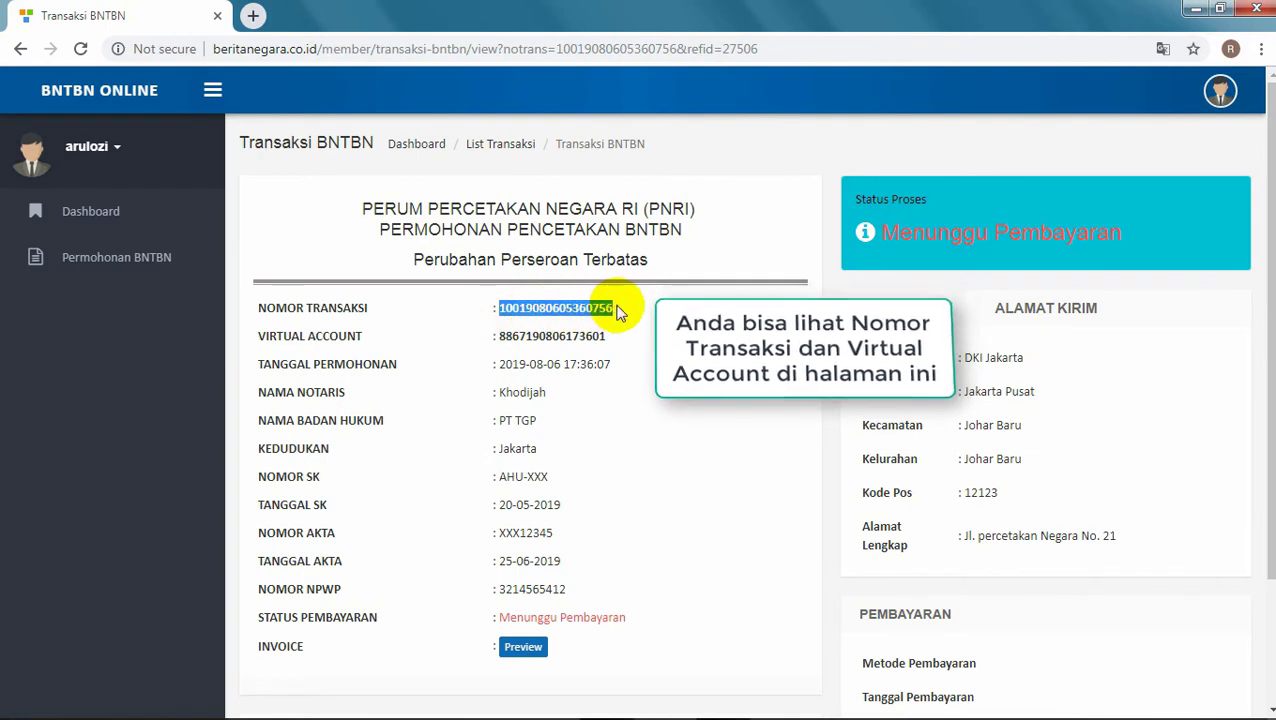
left_click(498, 337)
left_click_drag(498, 337, 606, 336)
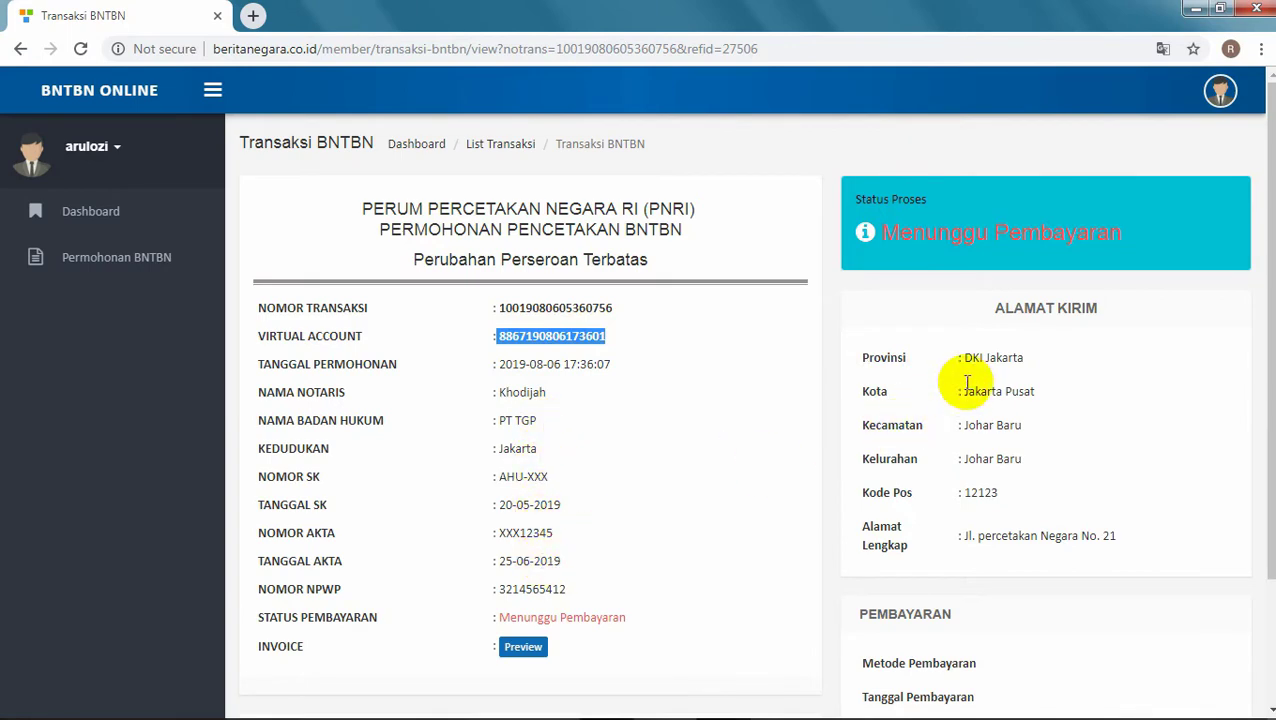
Step: Open the invoice preview of the submitted request
scroll(988, 520, "down", 3)
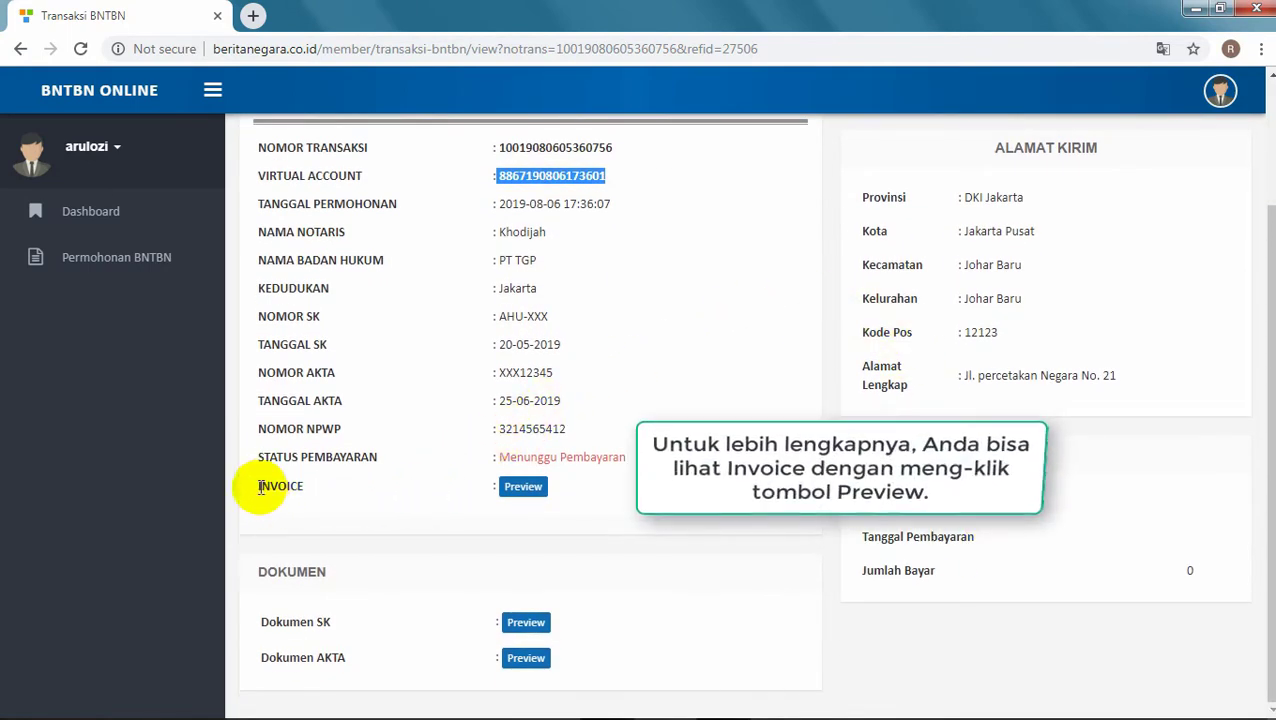
left_click_drag(257, 488, 308, 490)
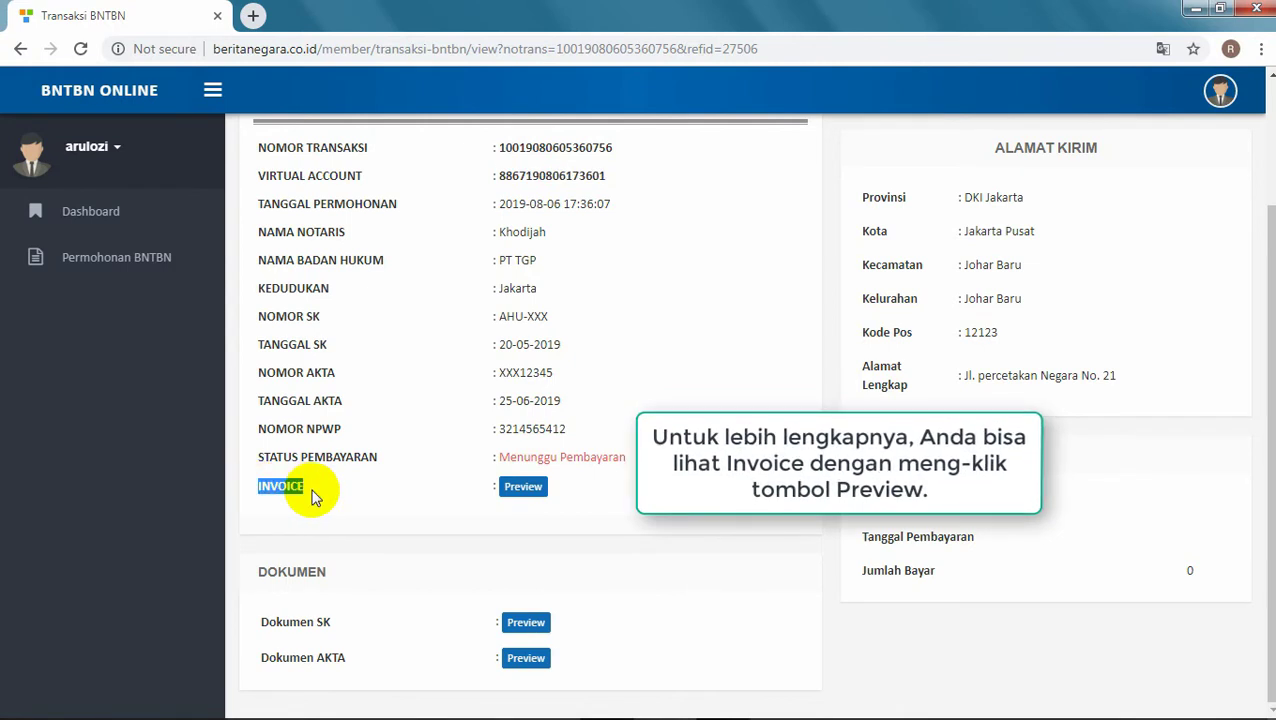
left_click(537, 492)
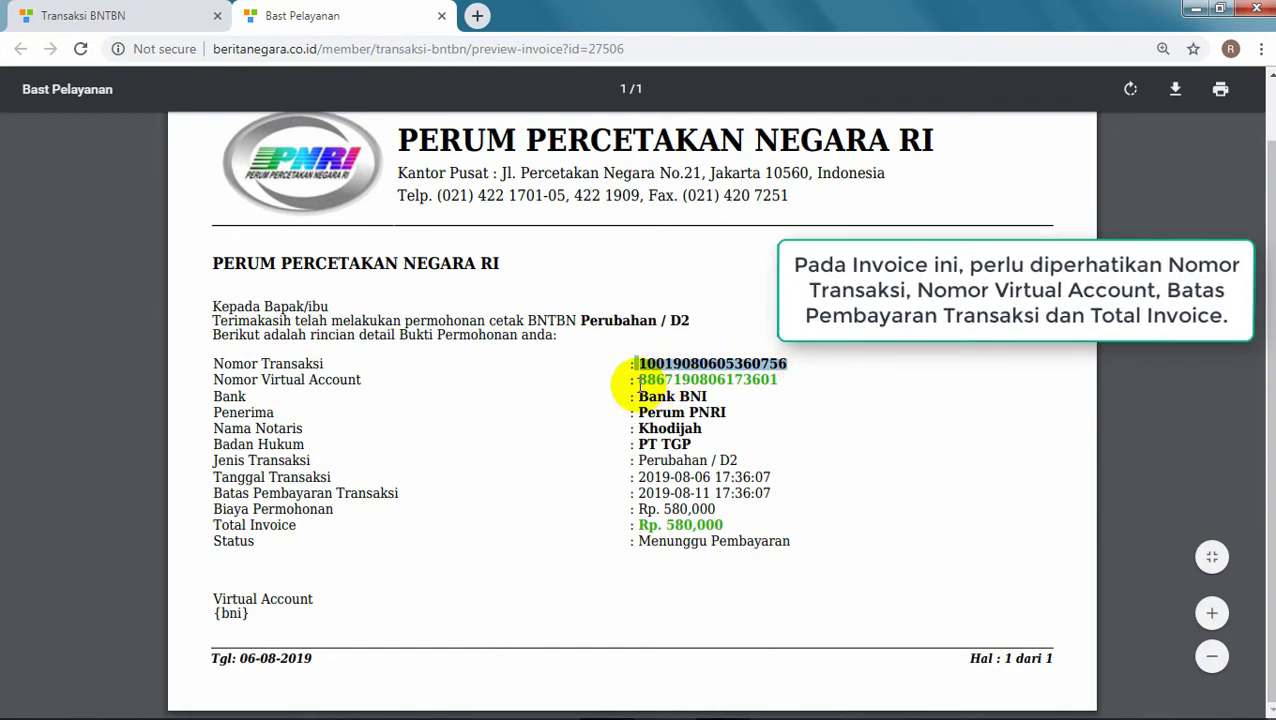
Step: Examine the invoice's virtual account number, request fee, total and payment status, and close the invoice
left_click_drag(633, 381, 868, 374)
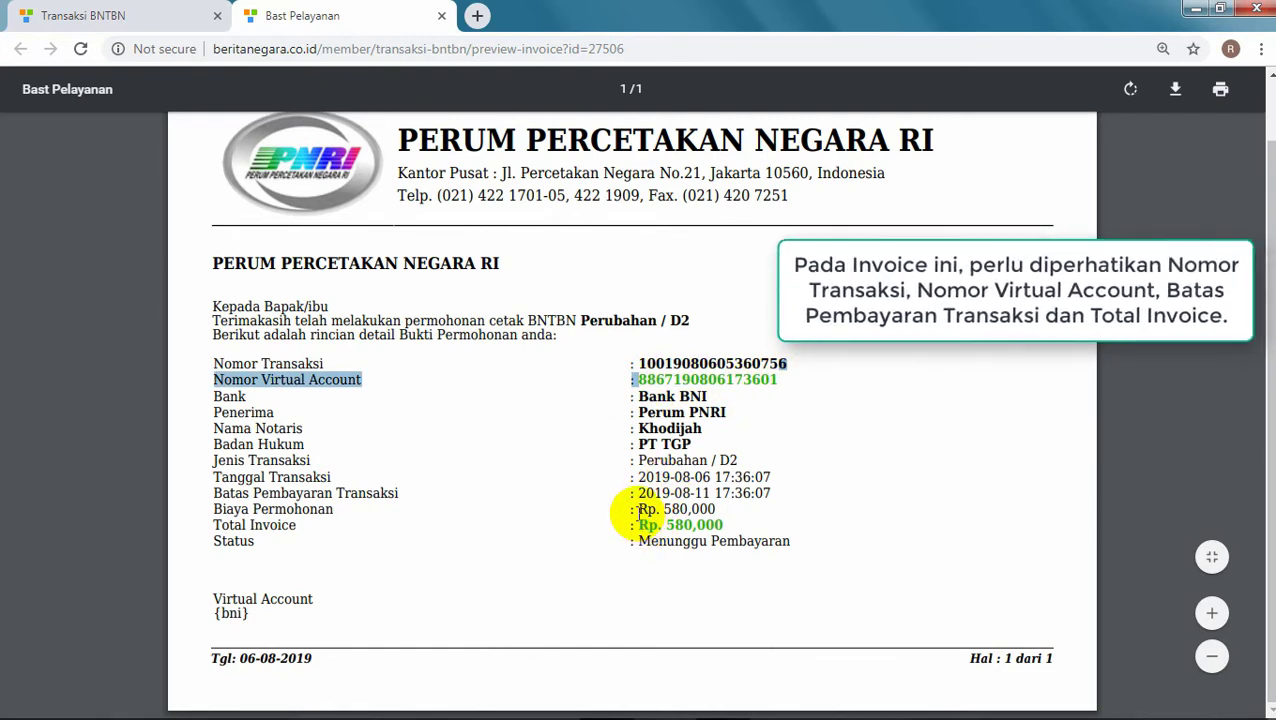
left_click_drag(638, 510, 775, 521)
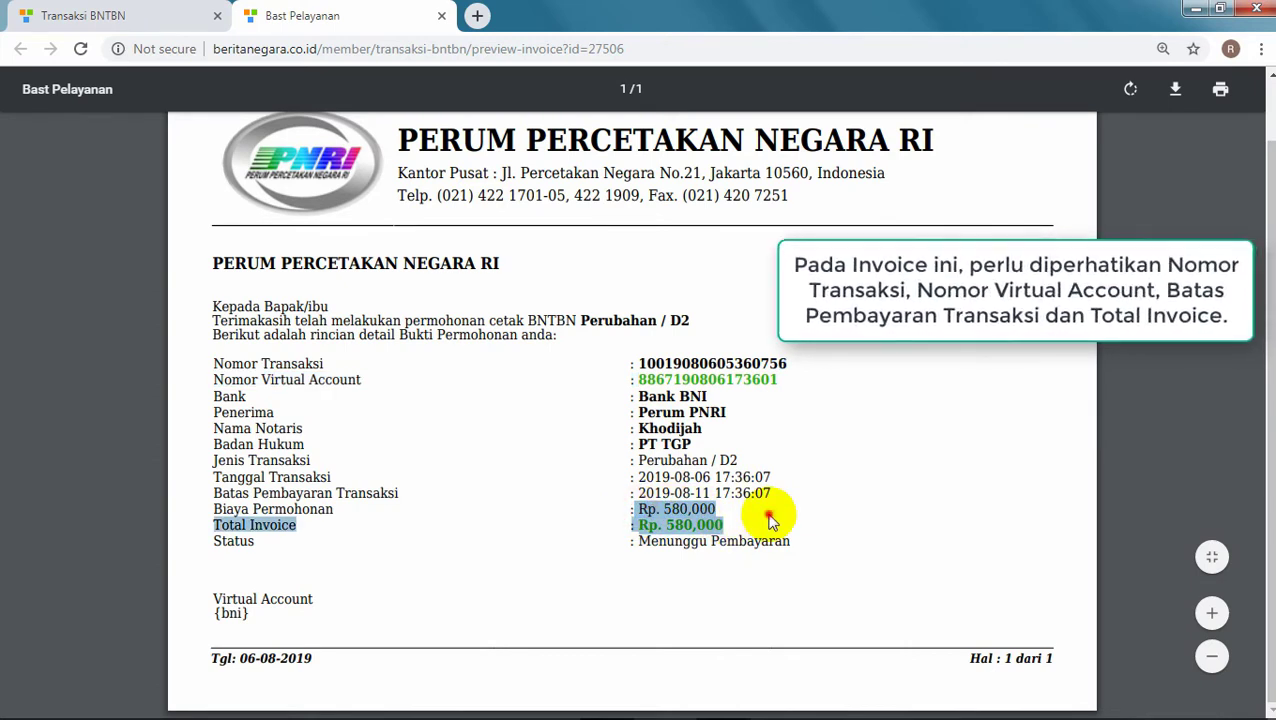
left_click(730, 538)
left_click_drag(638, 541, 792, 541)
scroll(793, 505, "up", 1)
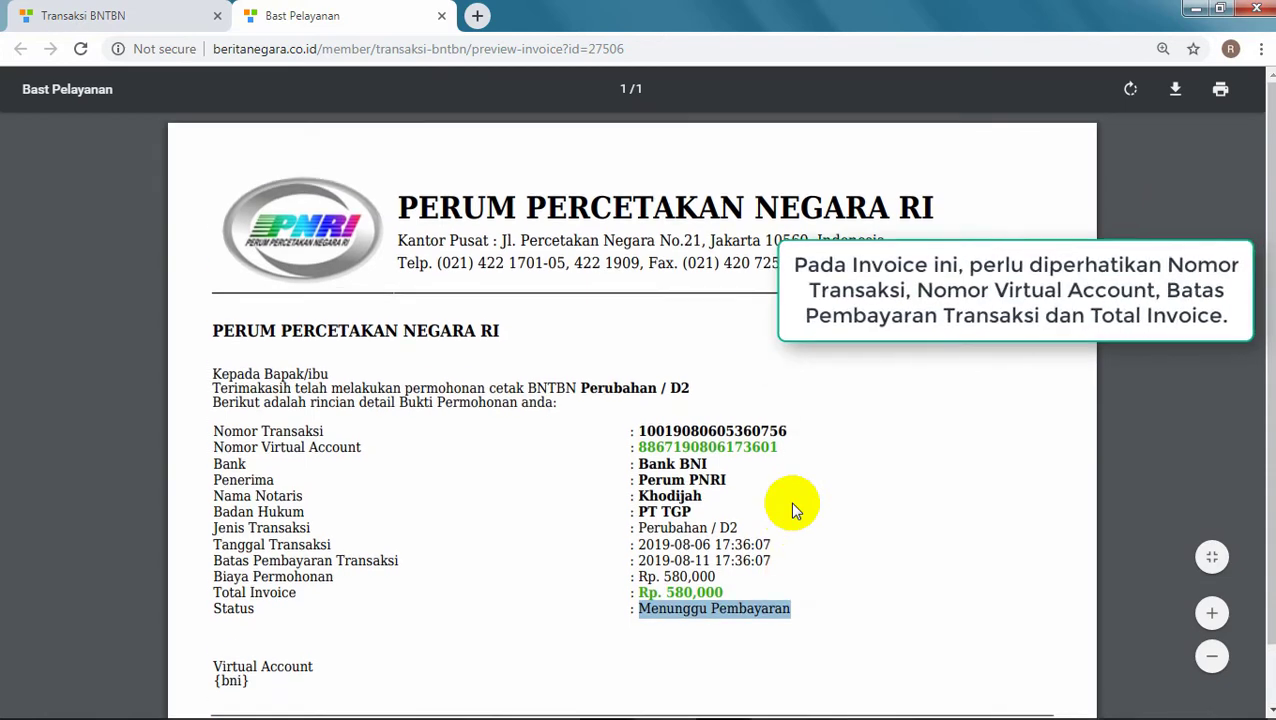
left_click(441, 16)
scroll(770, 474, "up", 2)
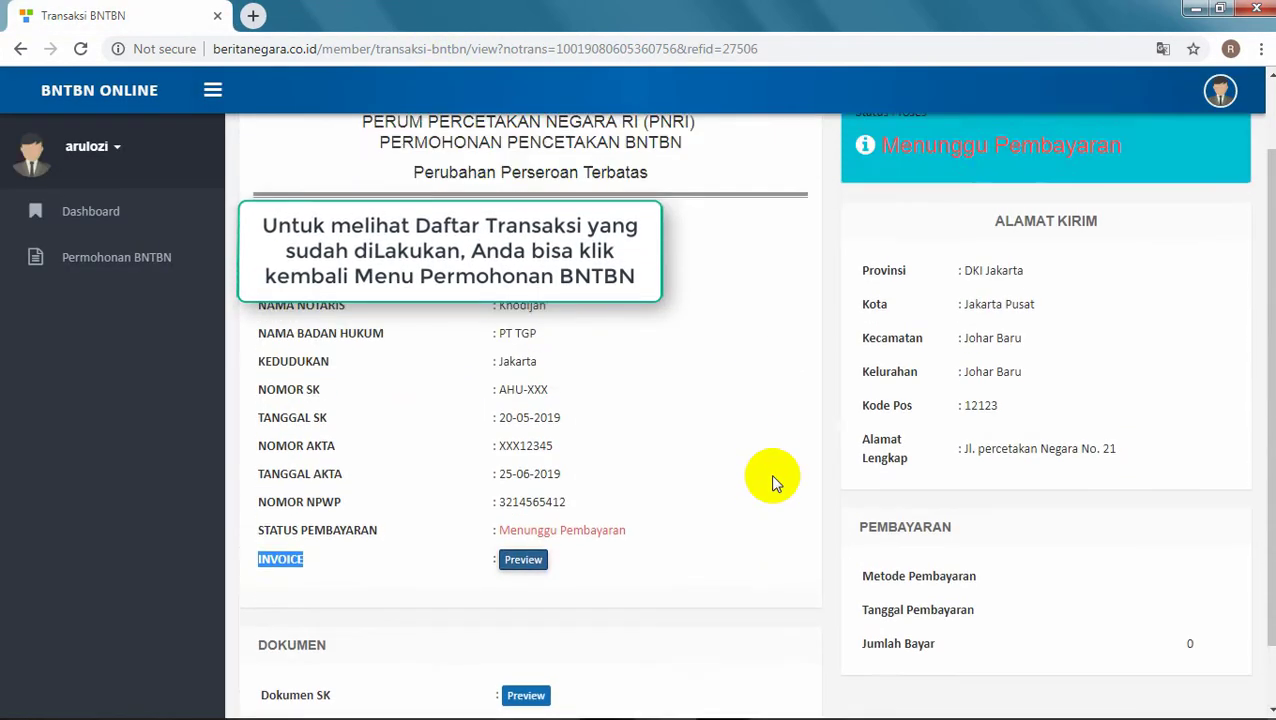
Step: Reopen the newest PT TGP request's details from the BNTBN request list and open its invoice preview
left_click(115, 262)
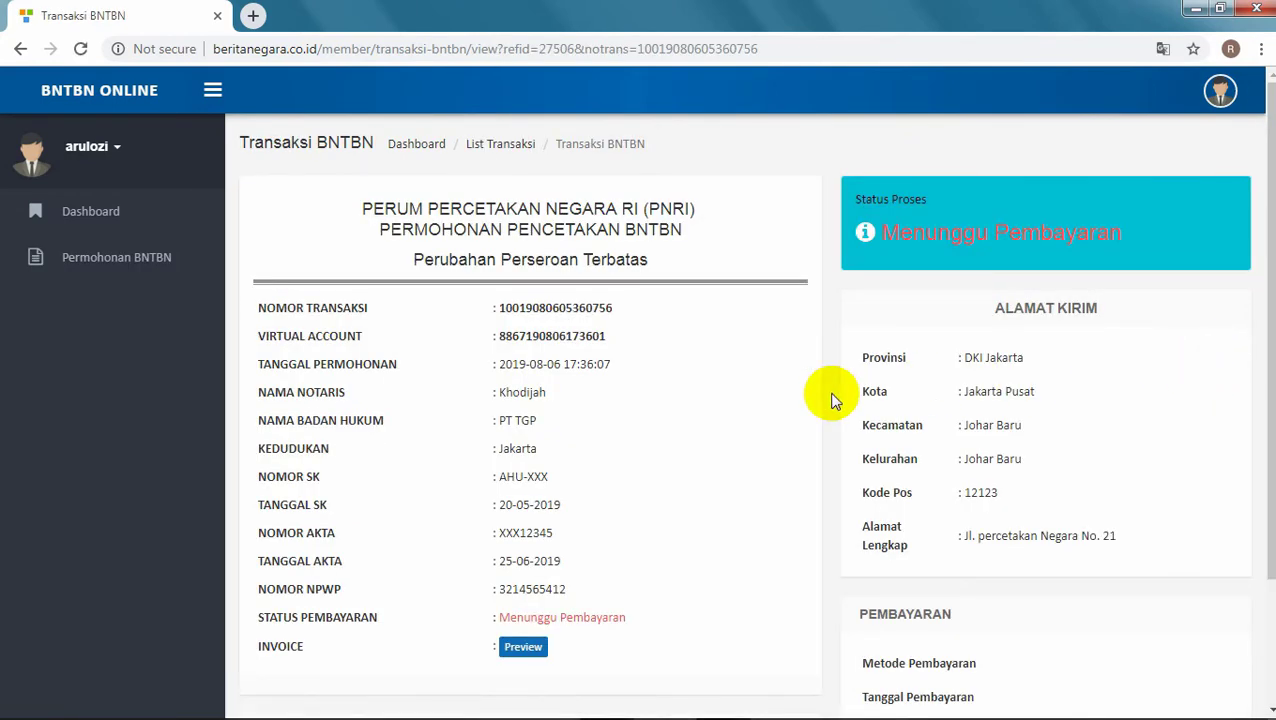
scroll(661, 406, "down", 2)
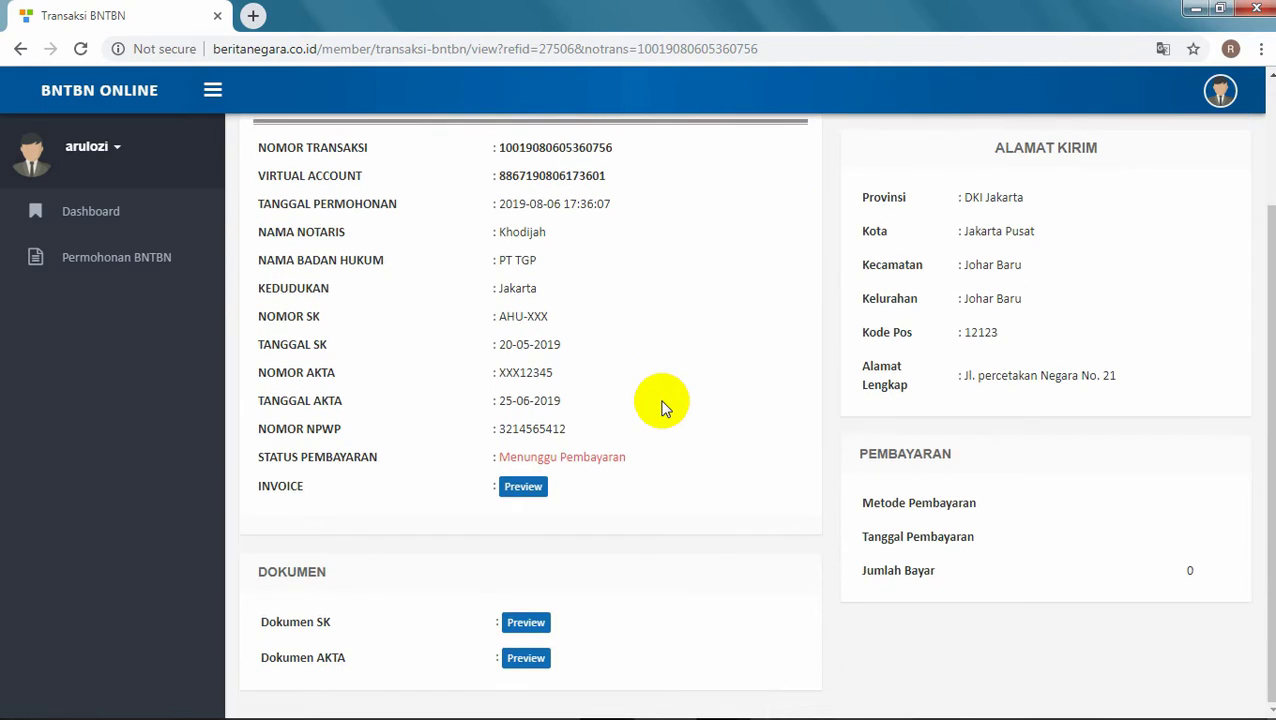
left_click(543, 496)
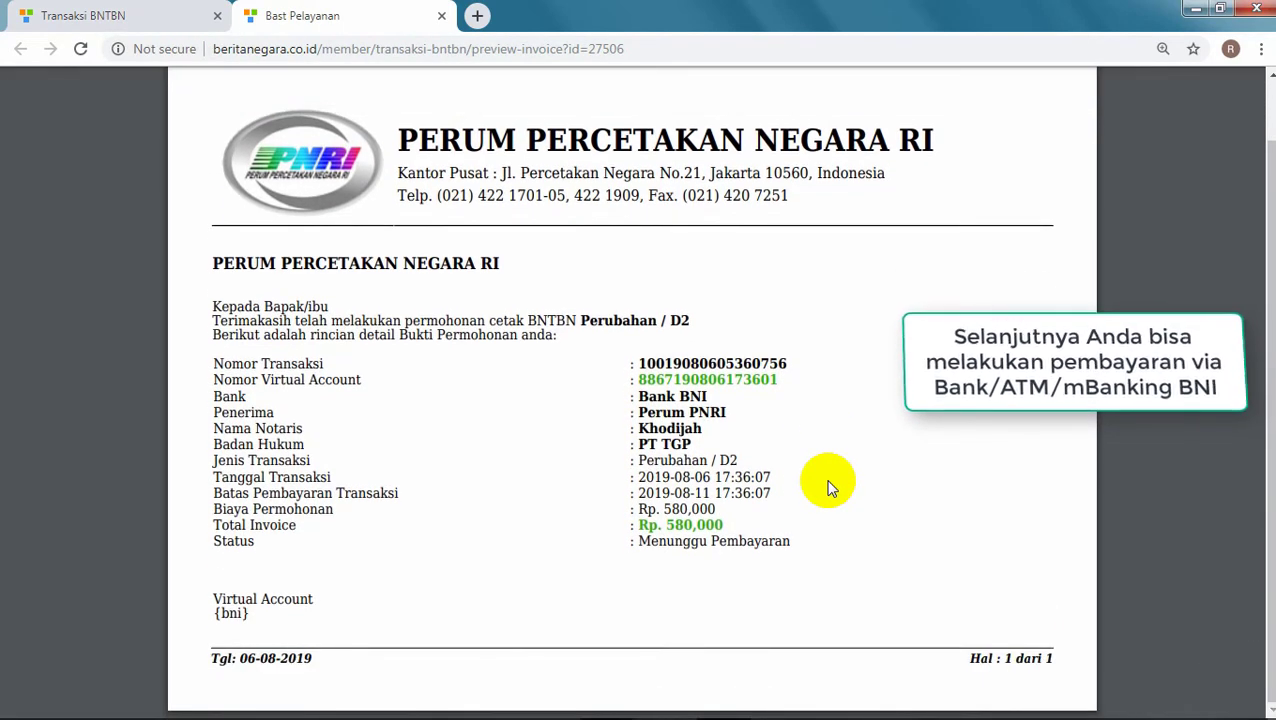
Step: Bring up the print settings for the one-page invoice with the HP LaserJet as destination, and close the invoice
scroll(828, 487, "up", 1)
mouse_move(680, 80)
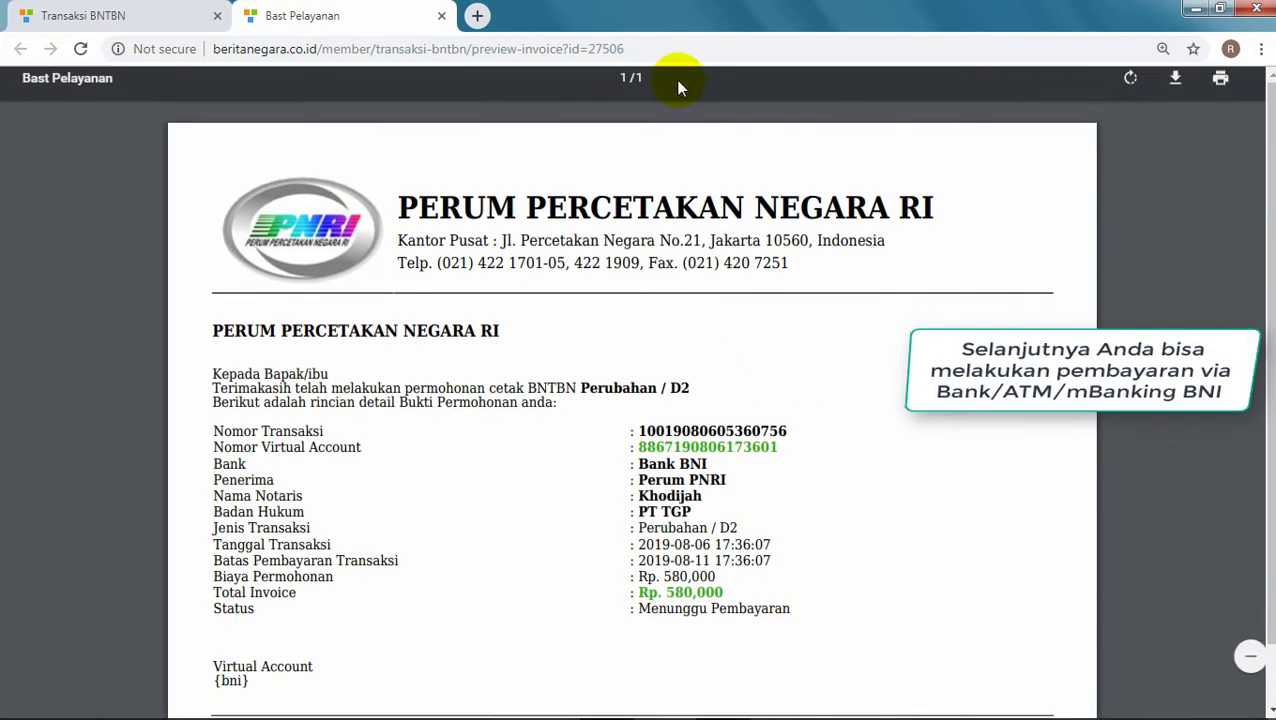
left_click(1221, 91)
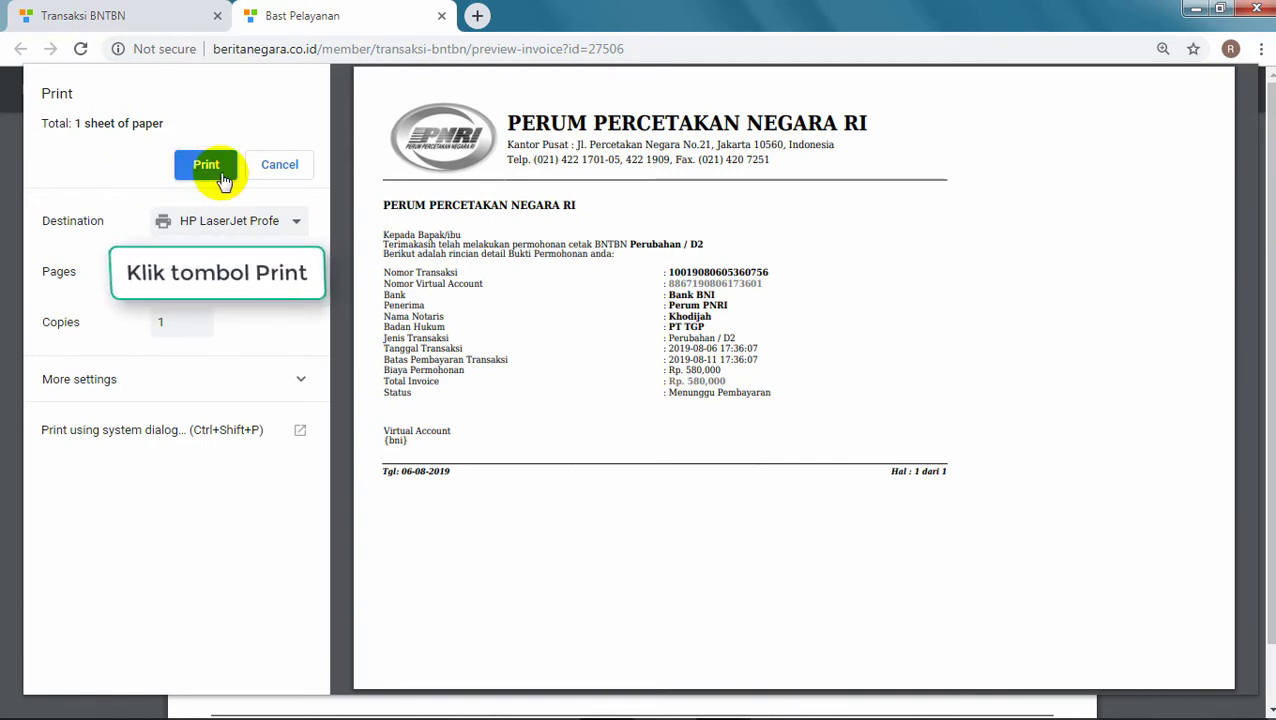
left_click(443, 18)
Step: Open the PT TGP request marked Siap Proses from the BNTBN request list and check its virtual account number and status
left_click(128, 270)
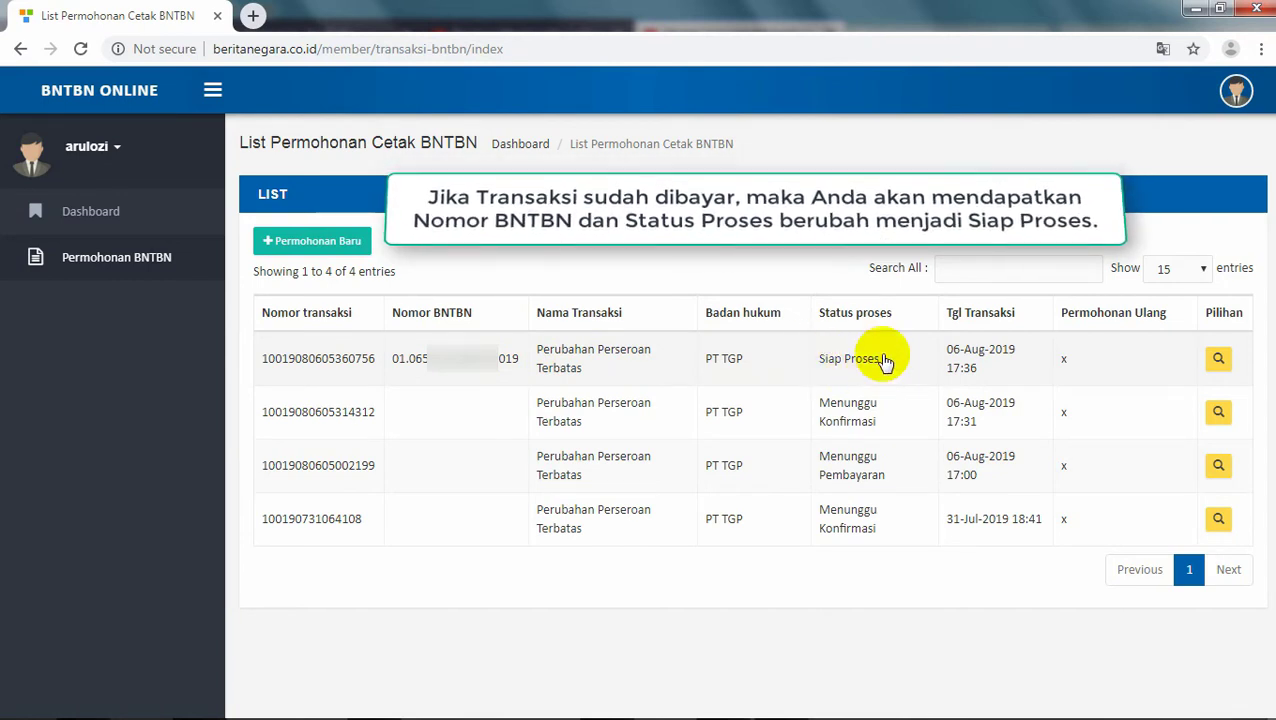
left_click(1219, 360)
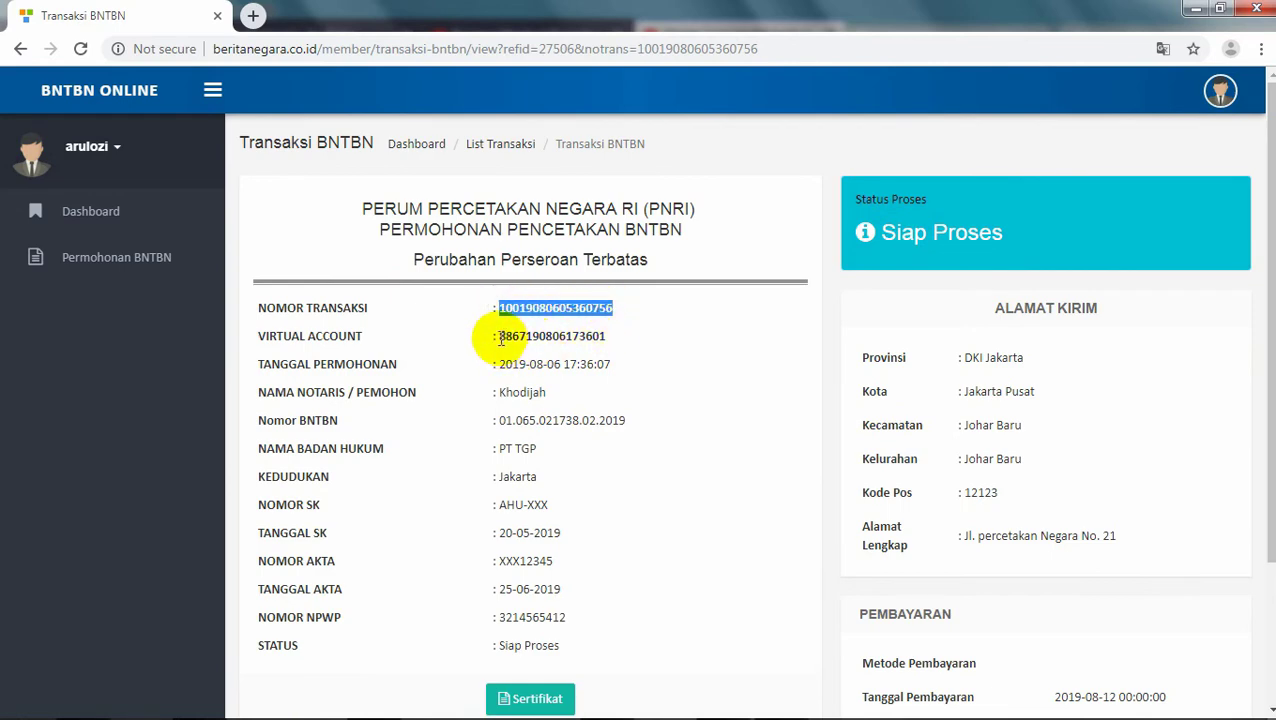
left_click_drag(499, 337, 560, 338)
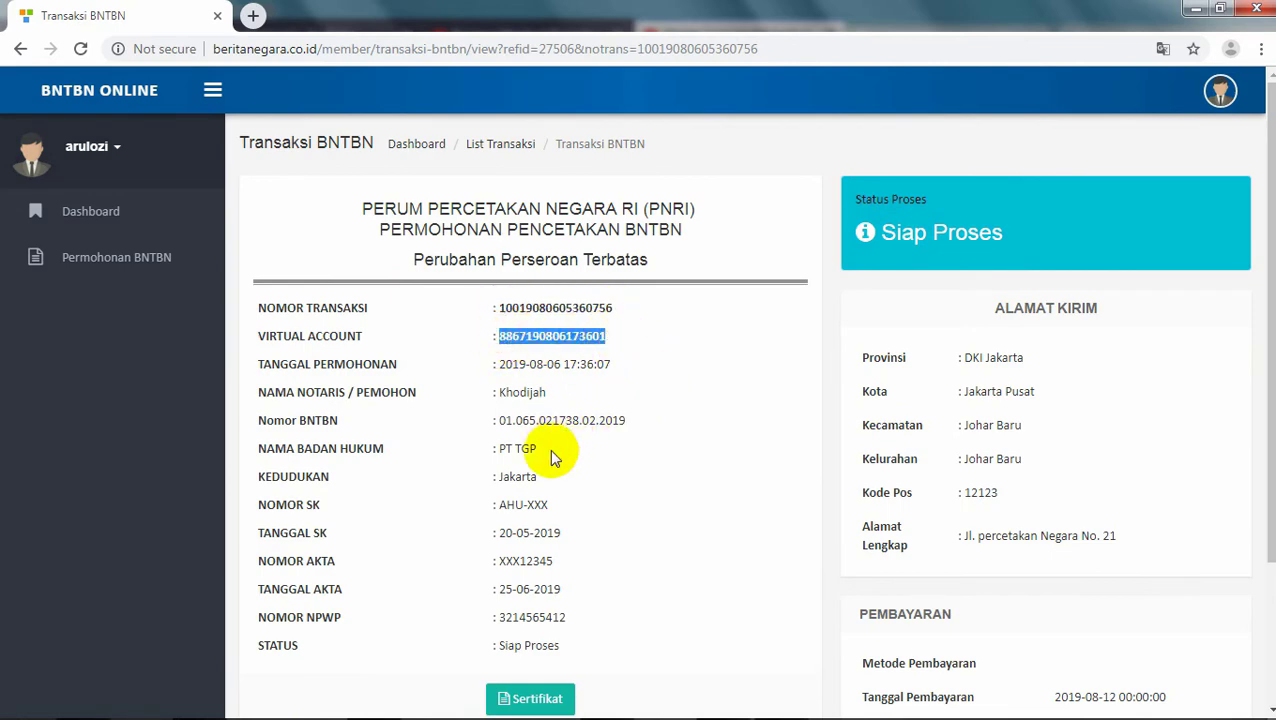
scroll(335, 535, "down", 2)
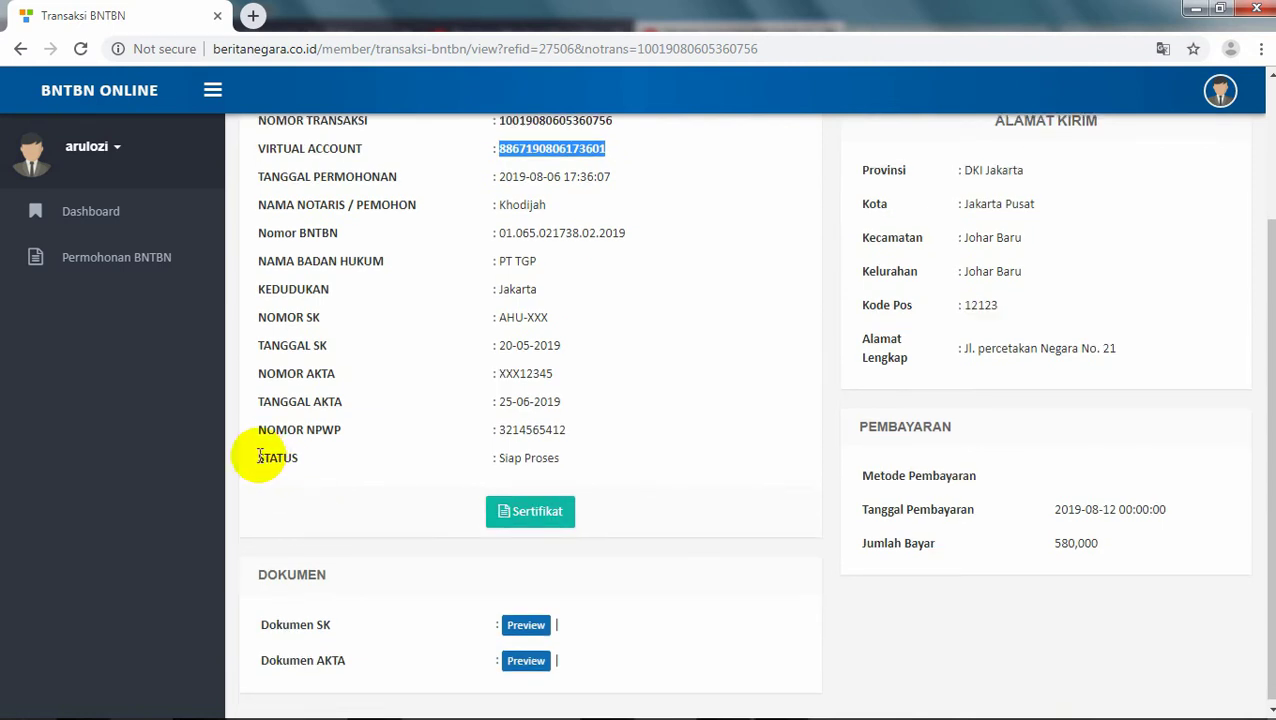
left_click_drag(425, 463, 570, 466)
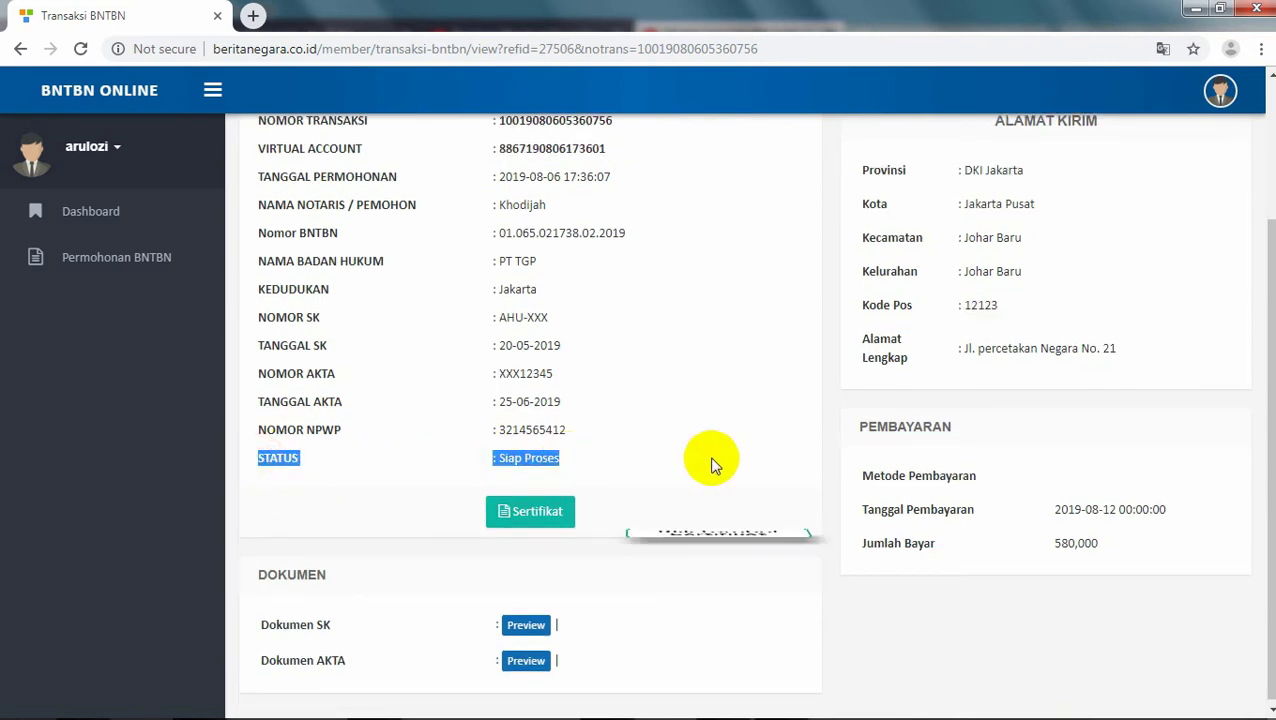
Step: Open the request's certificate and examine its BN and TBN numbers, company details, deed information, signature and QR code
left_click(537, 512)
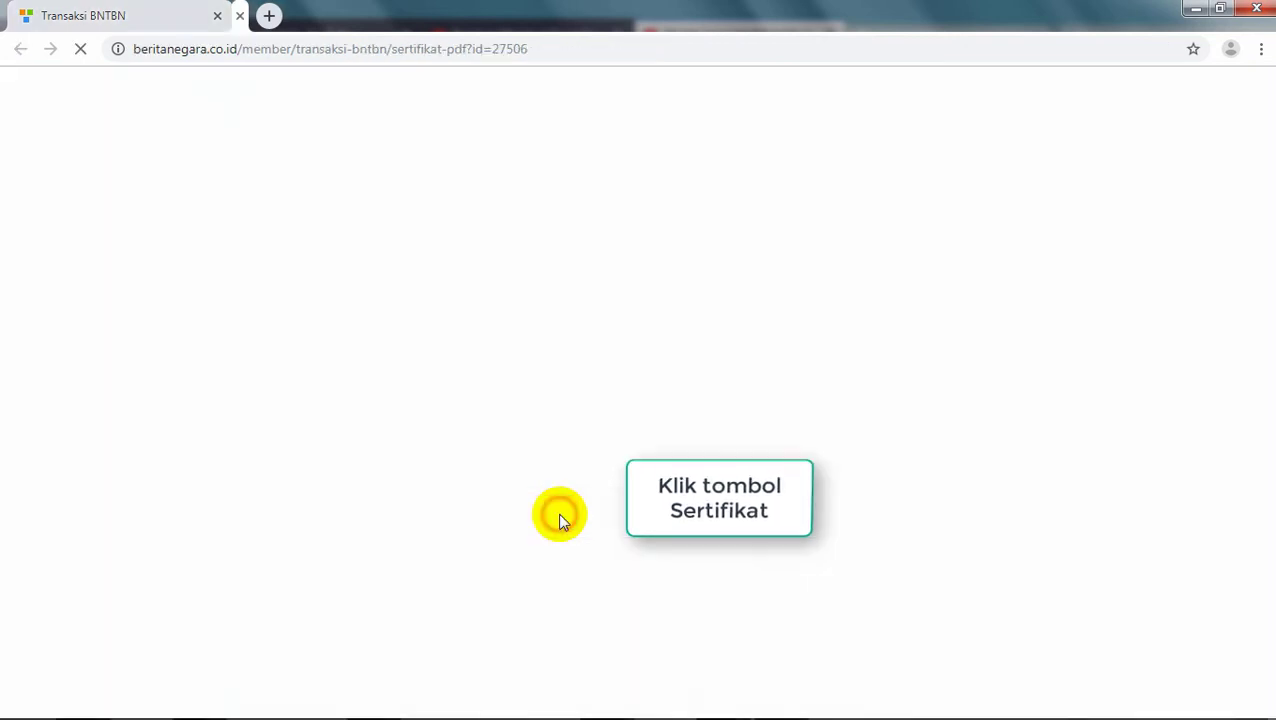
scroll(866, 440, "down", 4)
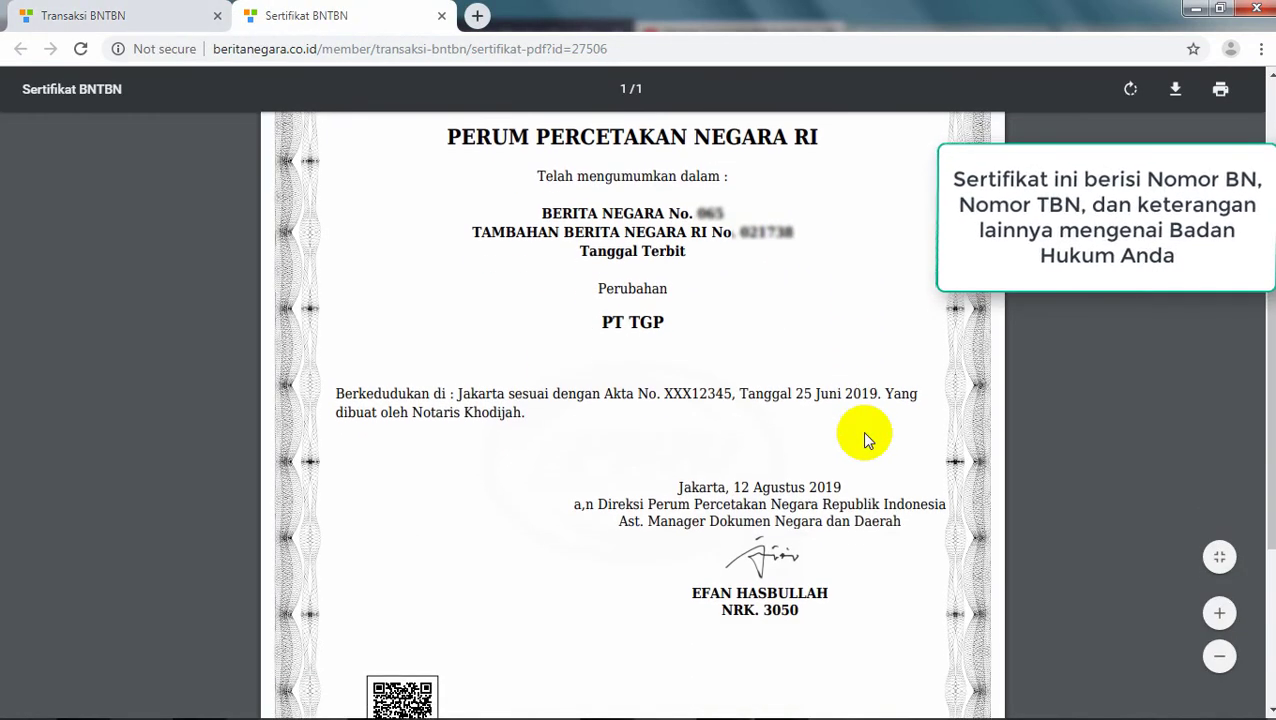
scroll(866, 438, "down", 2)
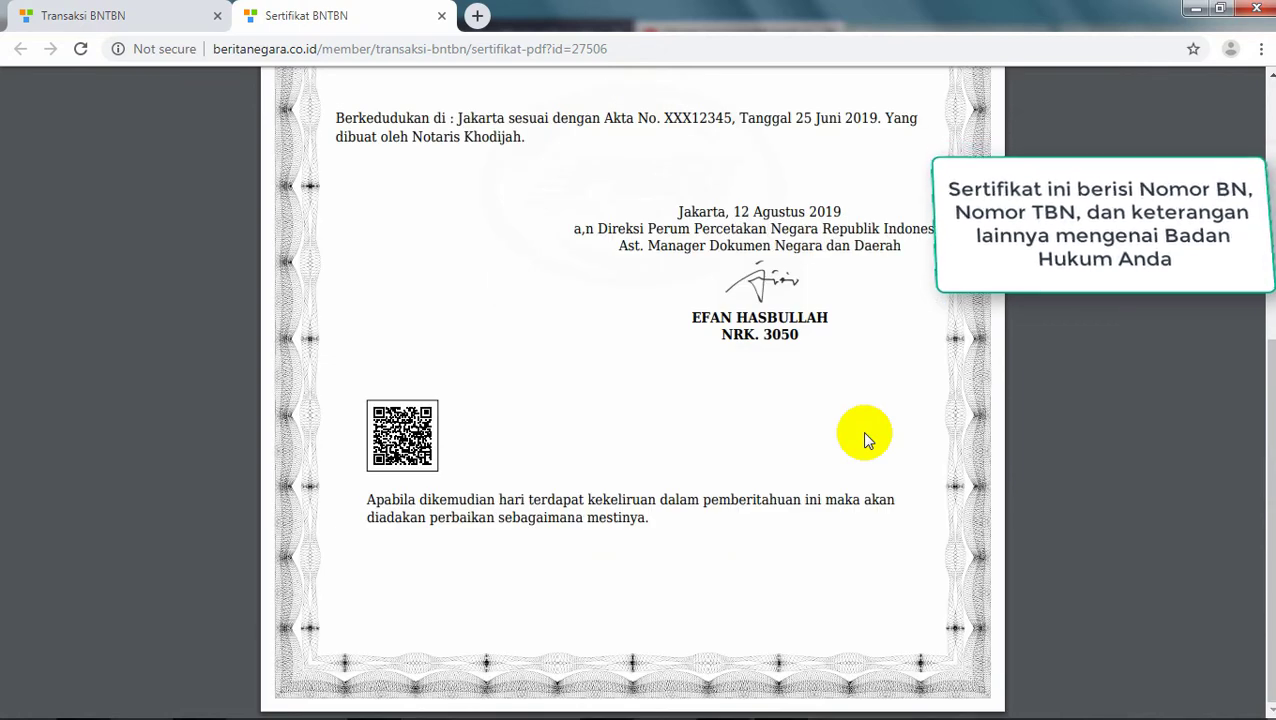
scroll(865, 436, "up", 5)
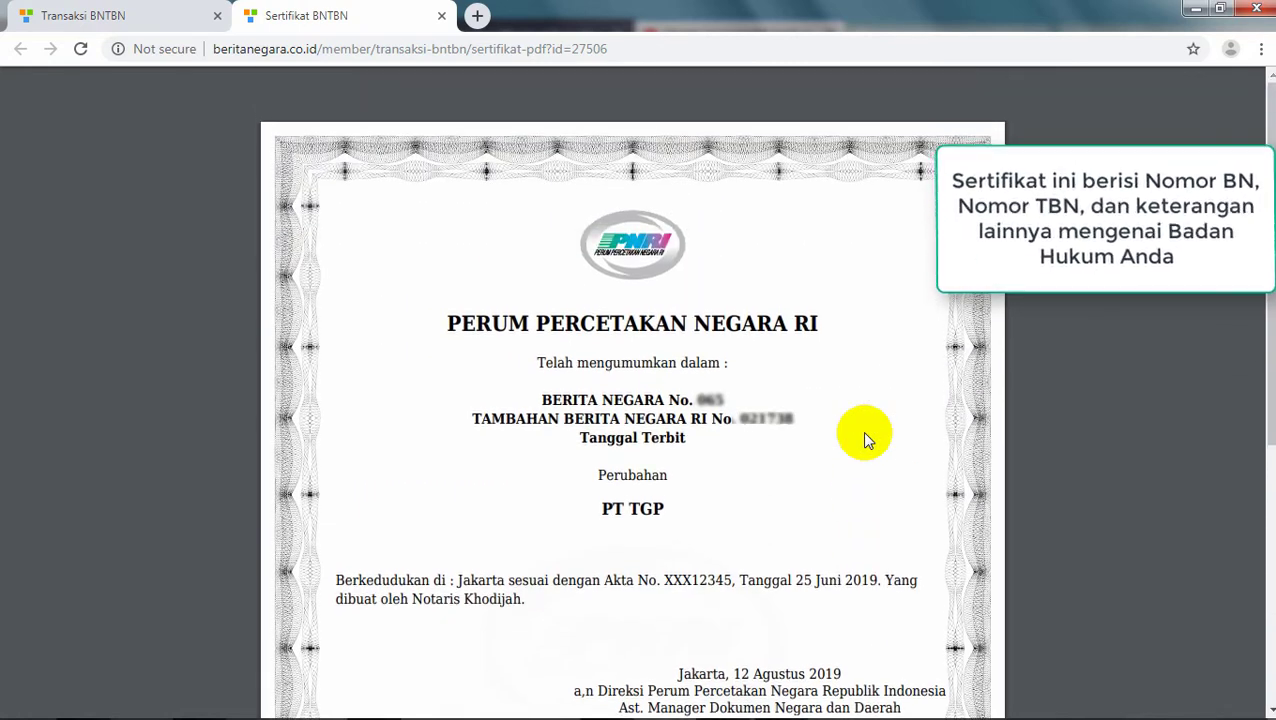
scroll(866, 437, "down", 1)
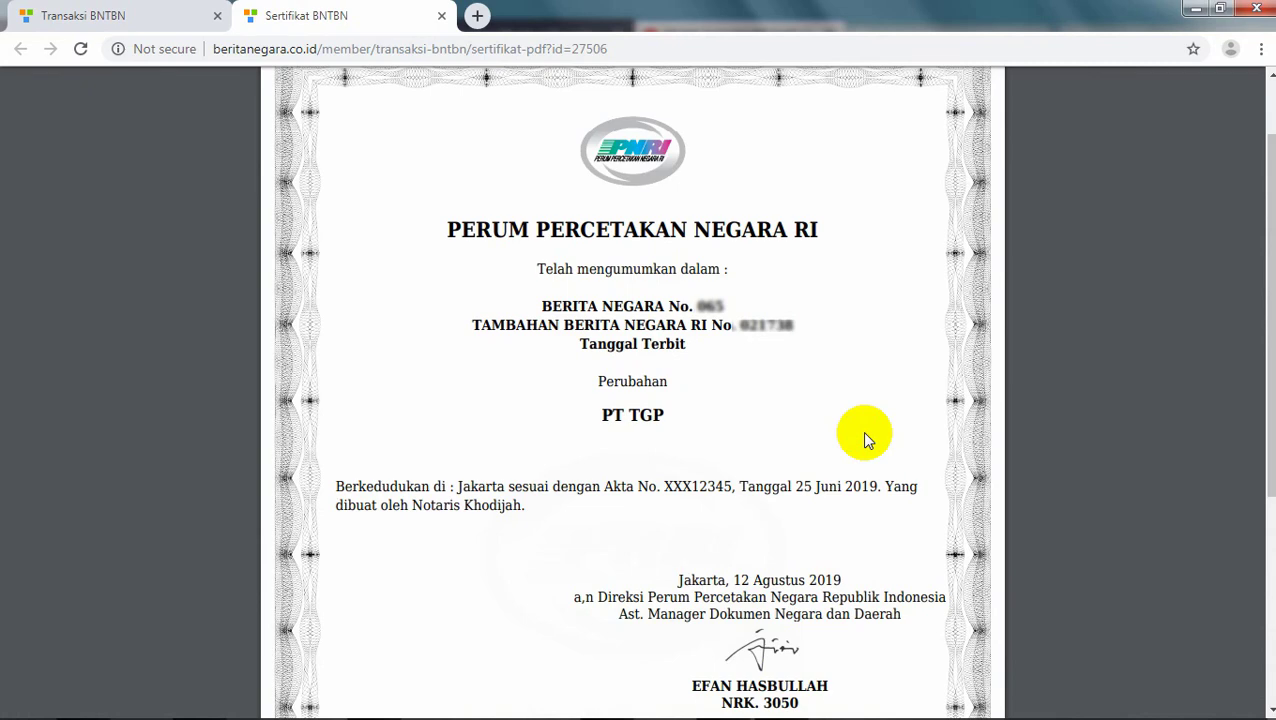
scroll(866, 437, "down", 4)
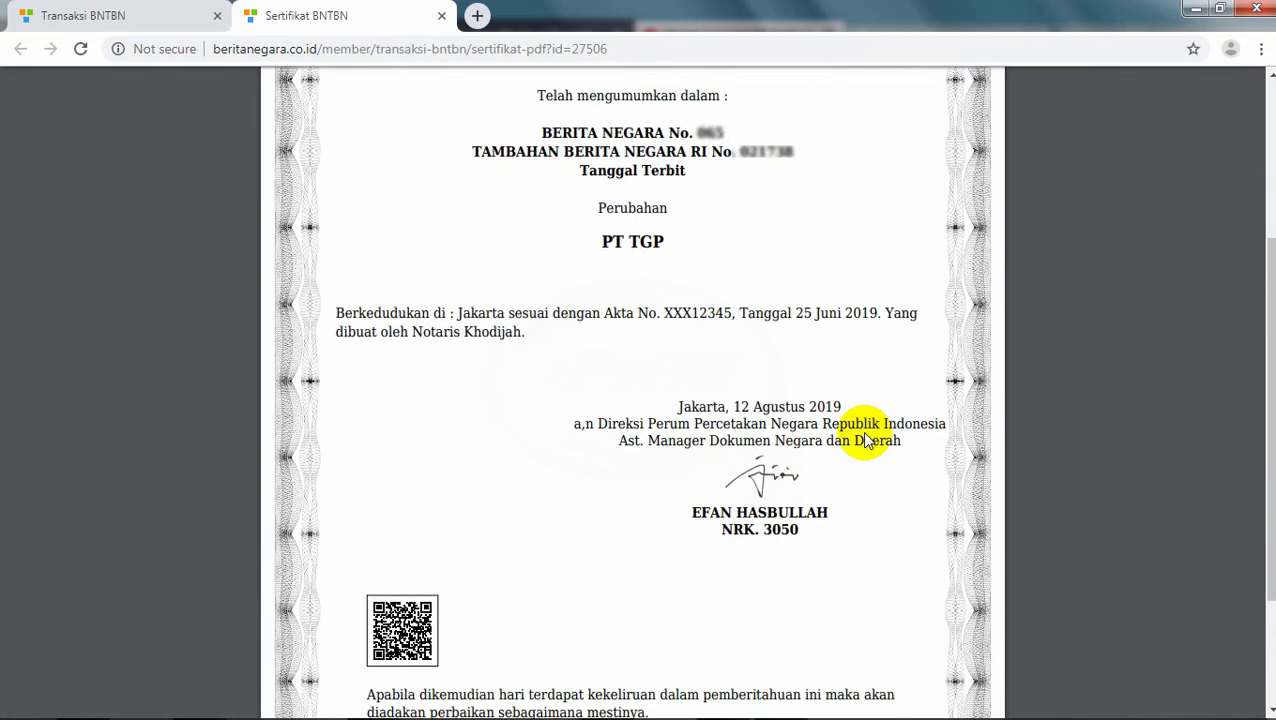
scroll(866, 437, "up", 5)
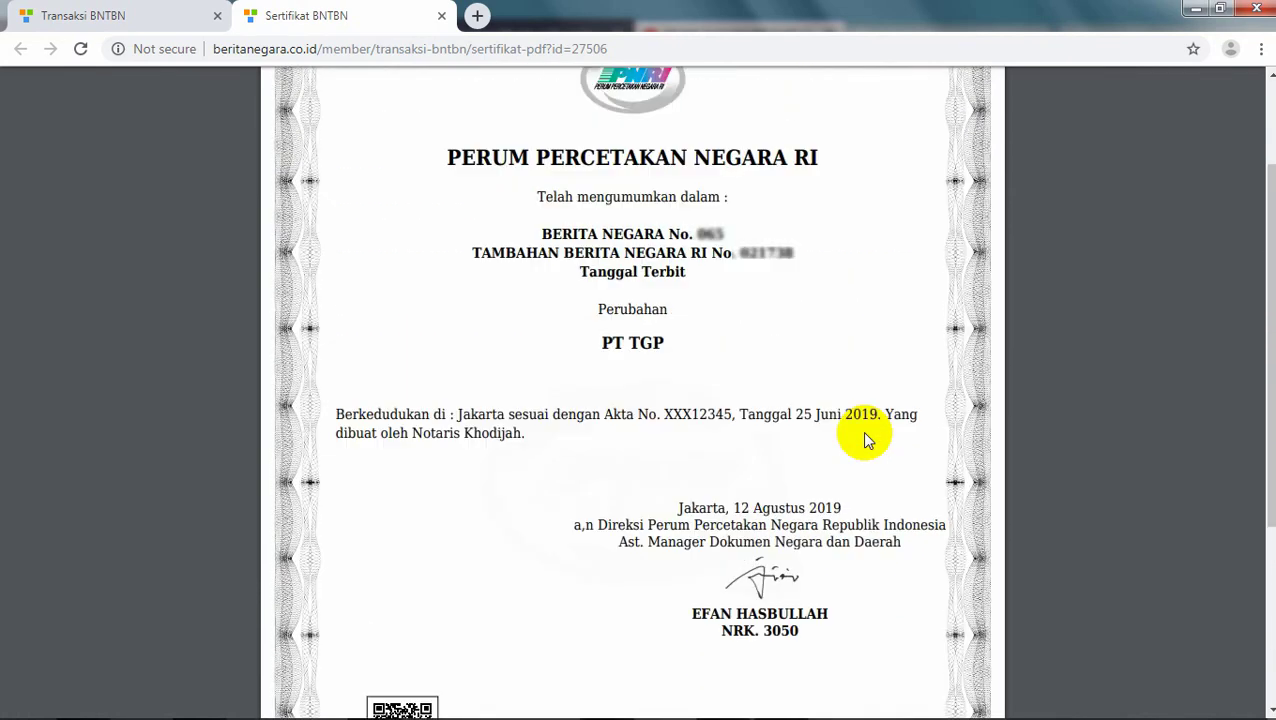
Step: Open the print settings for the PT TGP certificate
mouse_move(1220, 95)
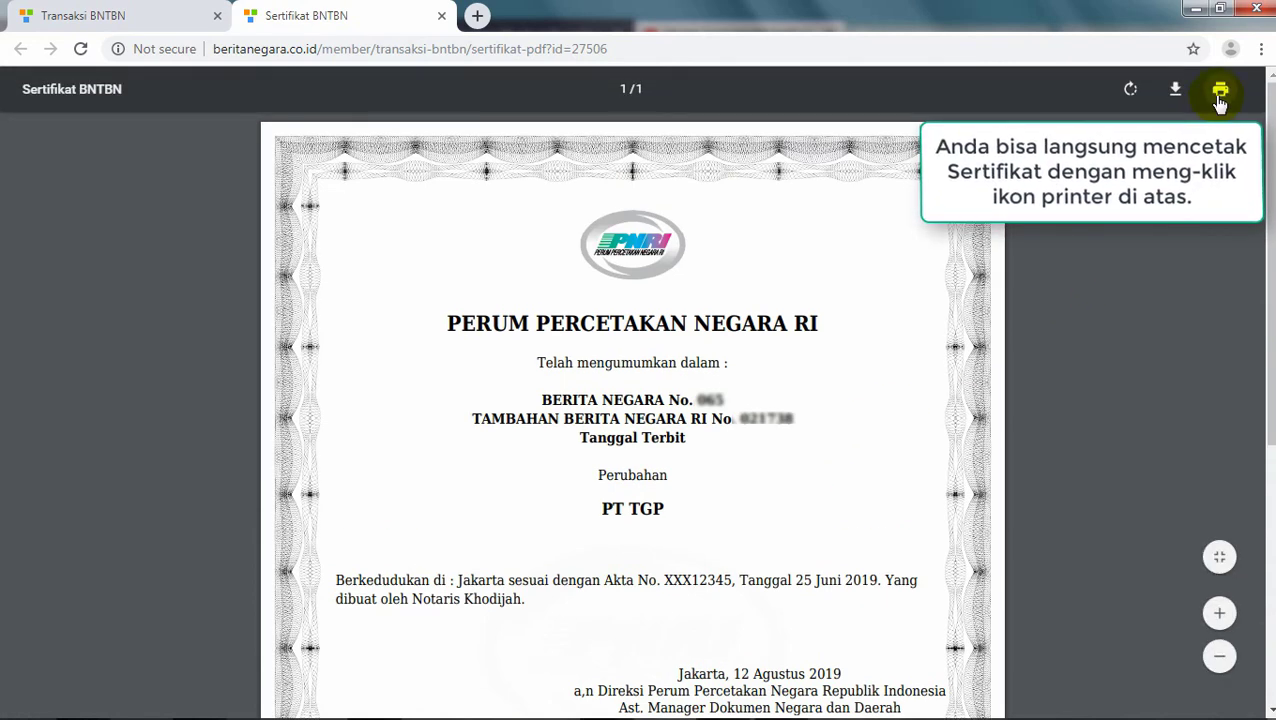
left_click(1220, 93)
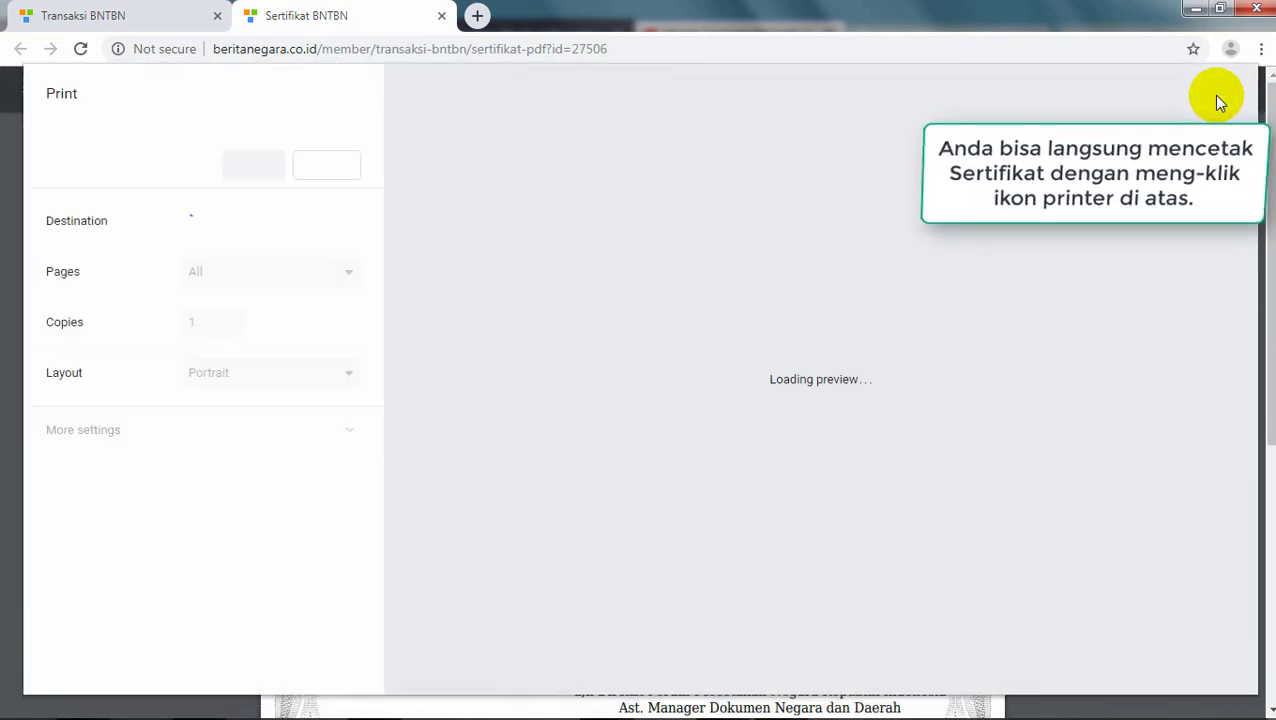